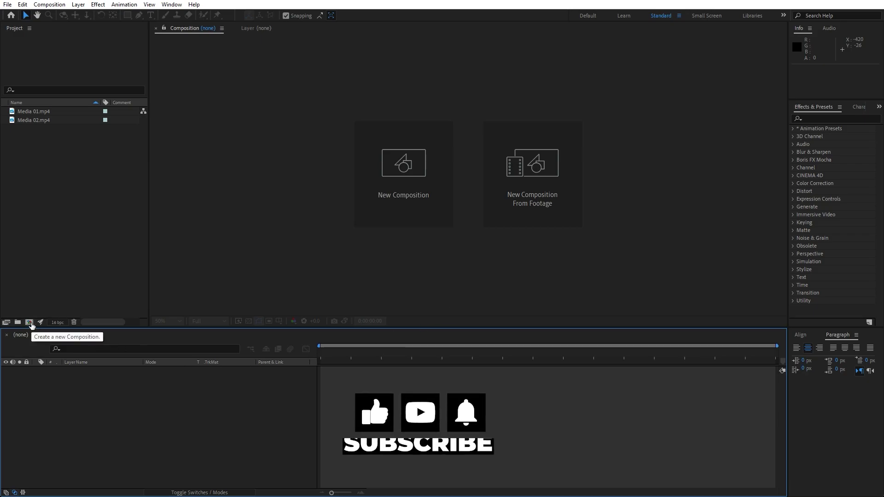
# Create a composition named 'Final' and add a full-frame light grey solid, Solid 01.
pyautogui.click(29, 323)
pyautogui.write('Final')
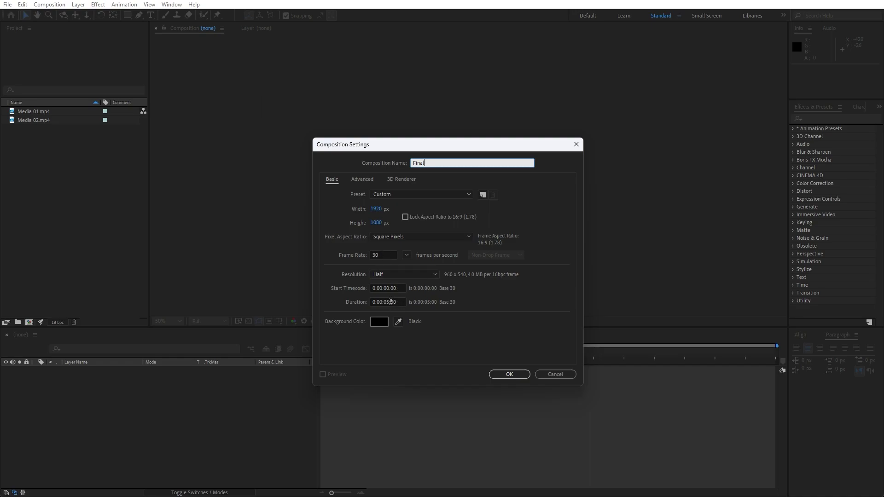
pyautogui.click(508, 374)
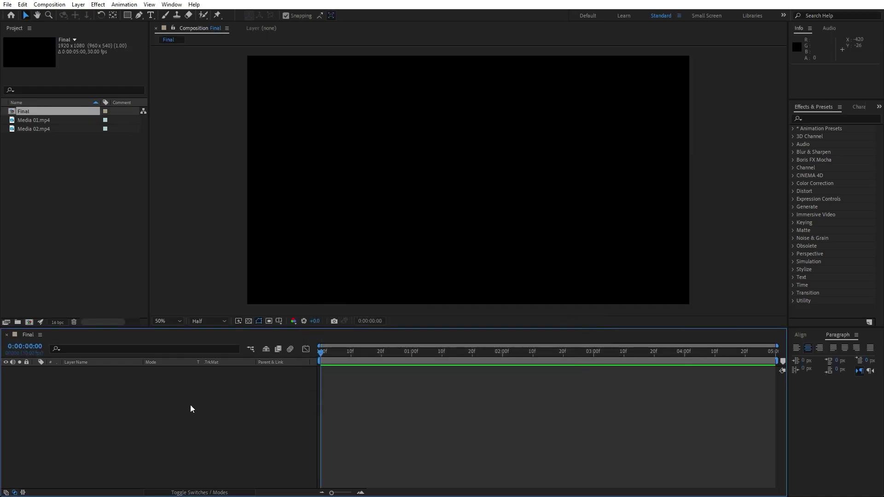
pyautogui.rightClick(168, 405)
pyautogui.moveTo(218, 294)
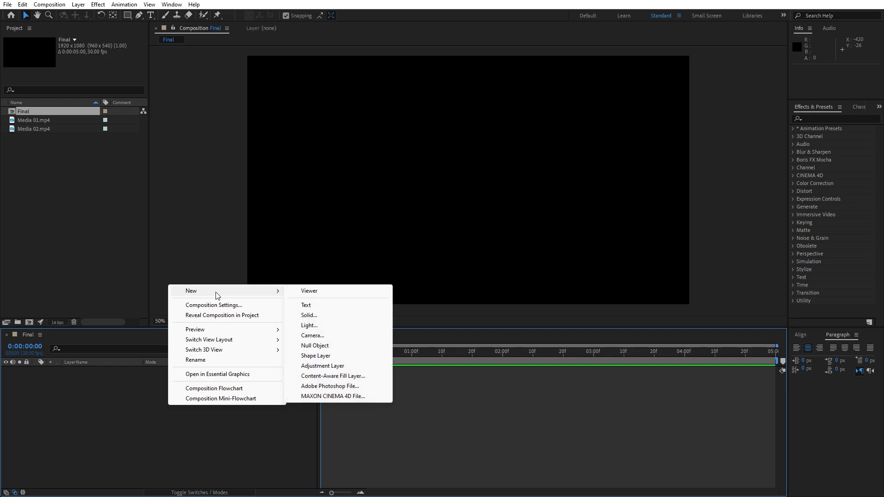
pyautogui.click(335, 315)
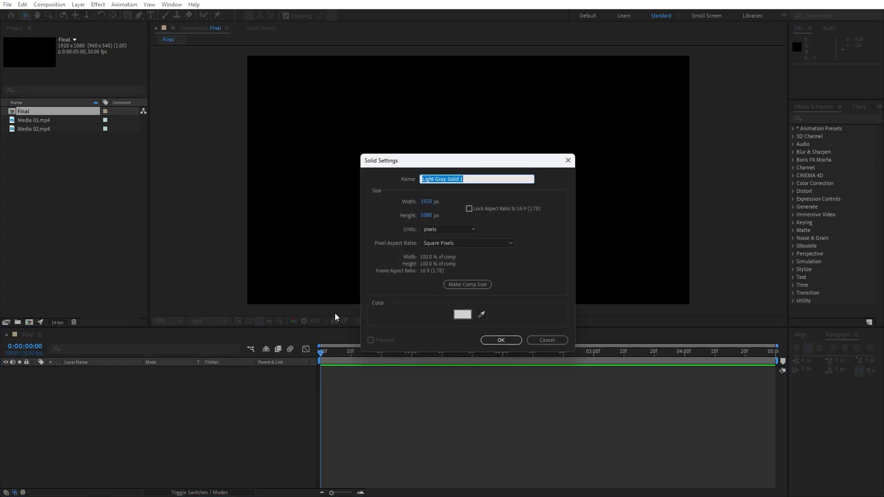
pyautogui.write('Solid 01')
pyautogui.click(512, 341)
# Add a full-frame rectangular mask to Solid 01 and colour Mask 1 deep blue.
pyautogui.click(117, 408)
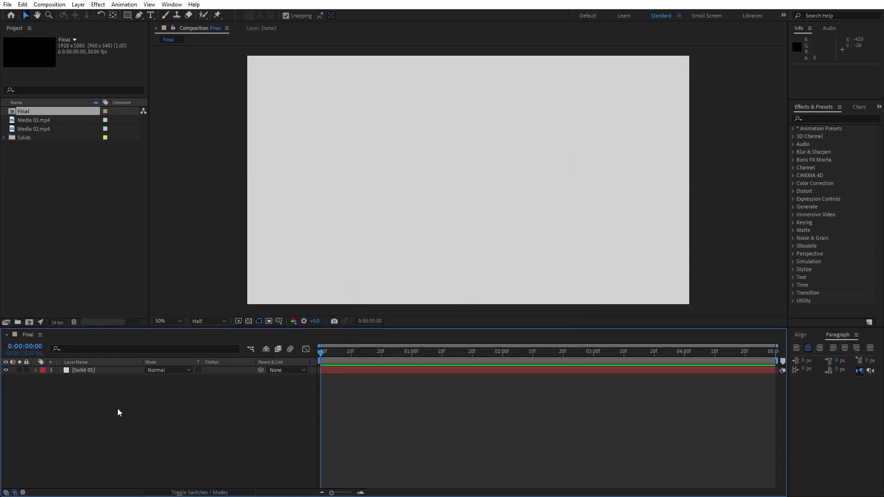
pyautogui.click(89, 370)
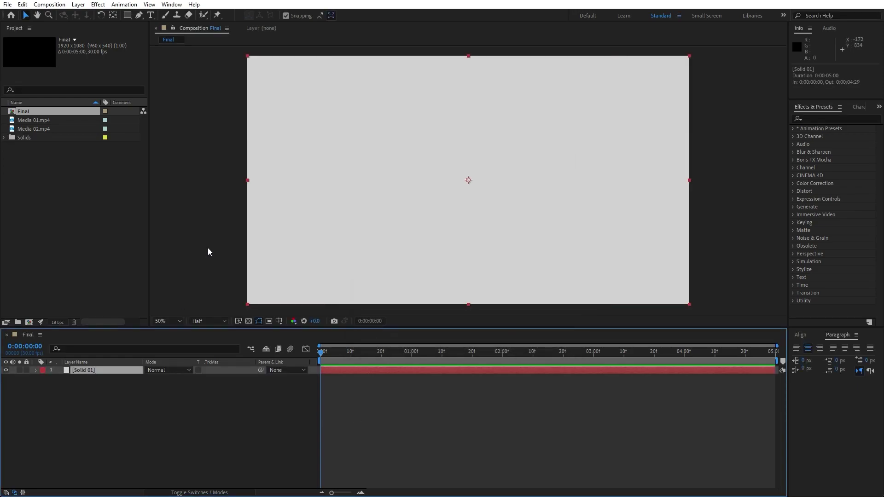
pyautogui.doubleClick(127, 16)
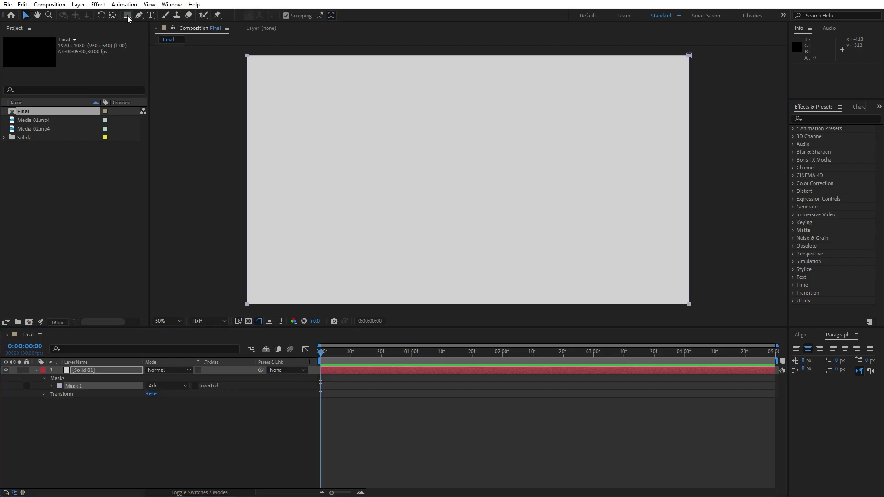
pyautogui.click(59, 386)
pyautogui.moveTo(267, 363); pyautogui.dragTo(295, 342)
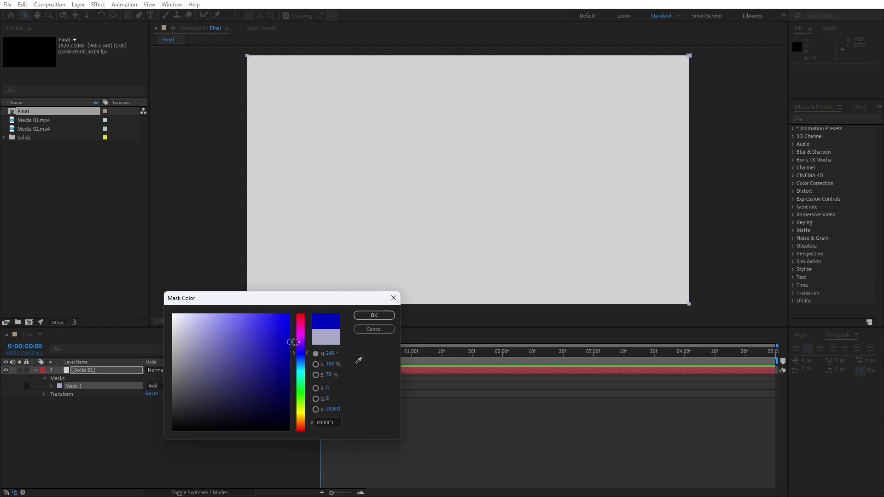
pyautogui.click(374, 316)
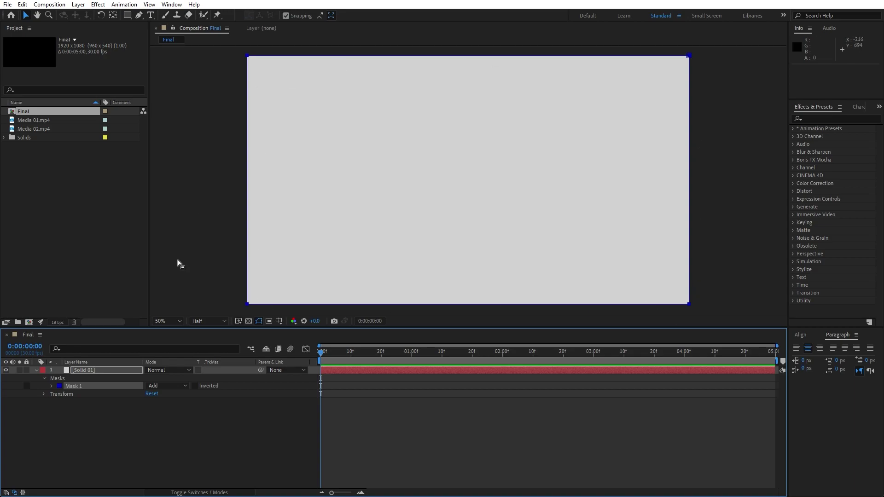
pyautogui.click(113, 428)
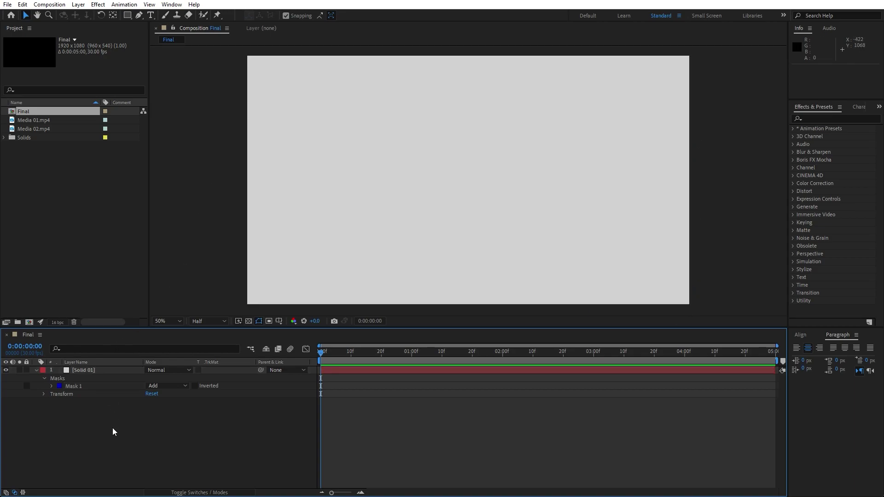
# Keyframe Mask Path at about 1.5 seconds, then collapse the mask to the left edge at 0:00.
pyautogui.click(51, 387)
pyautogui.moveTo(408, 355); pyautogui.dragTo(457, 359)
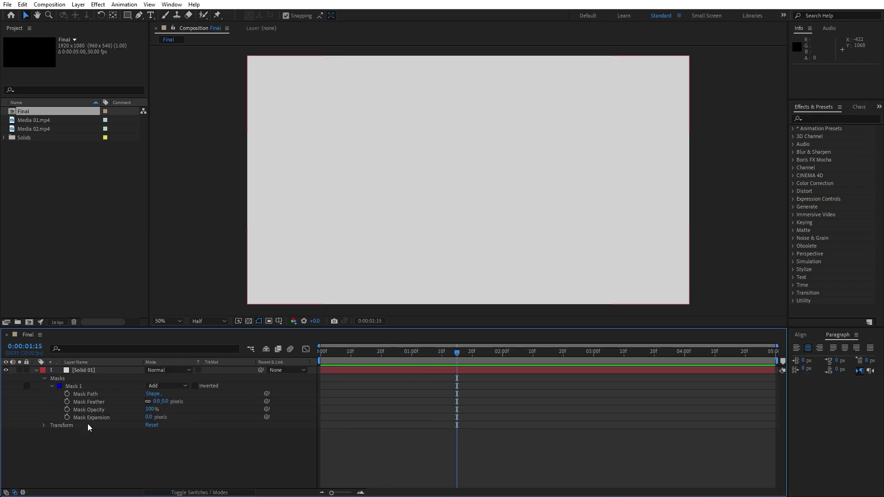
pyautogui.click(67, 395)
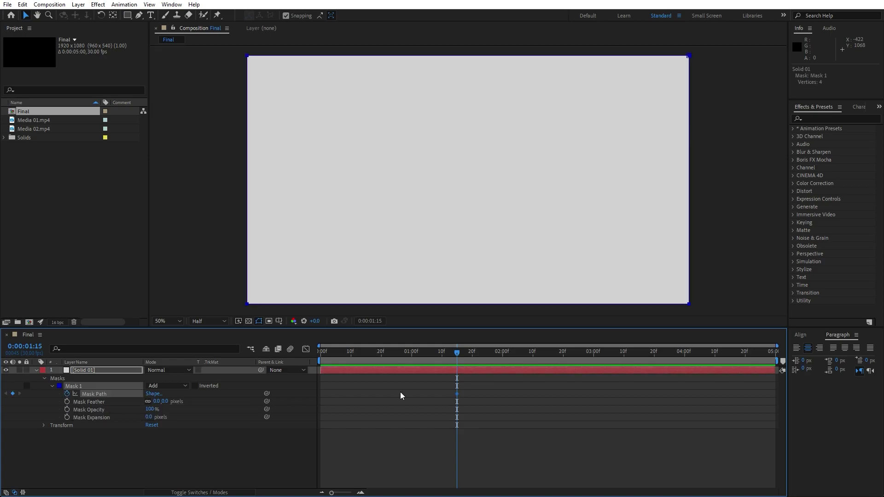
pyautogui.moveTo(452, 354); pyautogui.dragTo(311, 361)
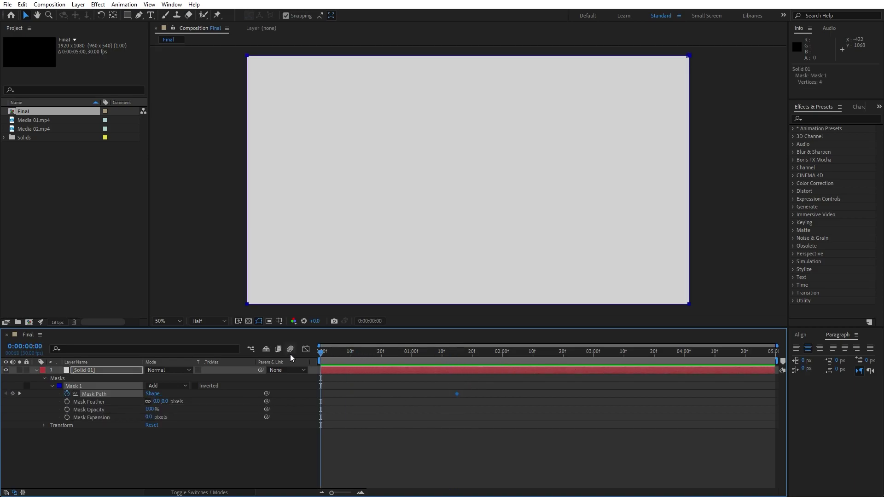
pyautogui.doubleClick(689, 191)
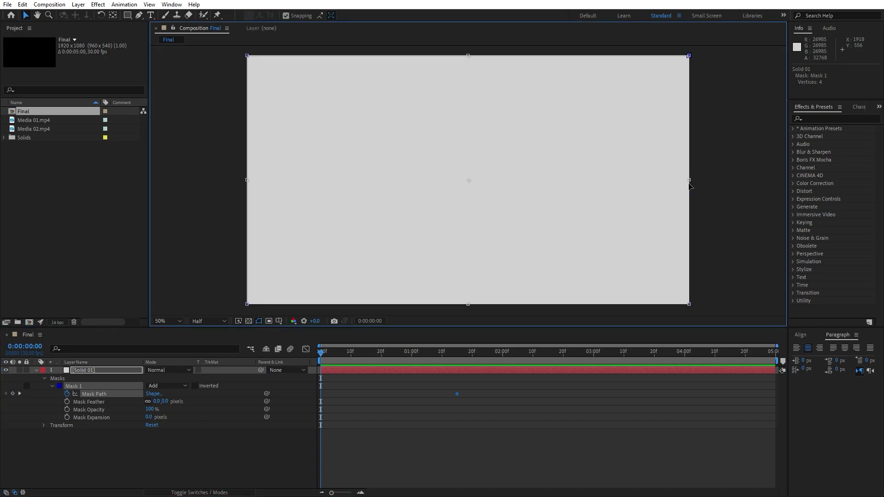
pyautogui.moveTo(690, 179); pyautogui.dragTo(244, 189)
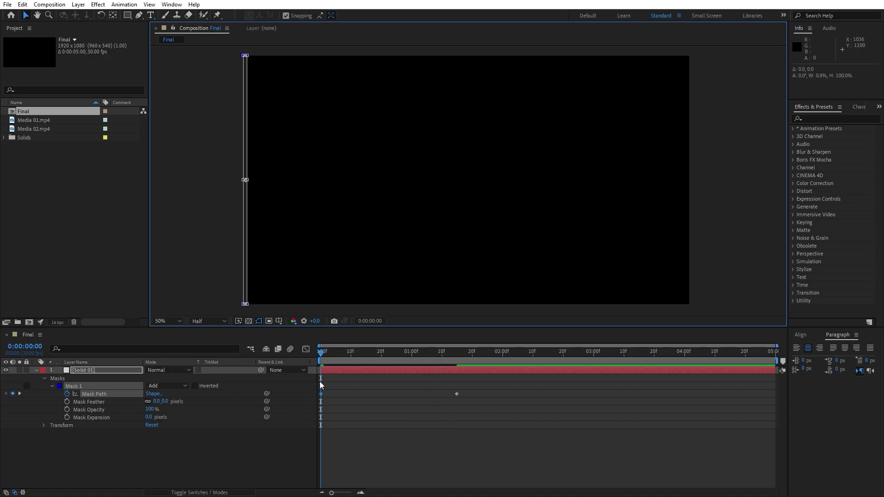
pyautogui.moveTo(325, 354); pyautogui.dragTo(419, 374)
pyautogui.moveTo(515, 429); pyautogui.dragTo(284, 372)
# Easy-ease both Mask Path keyframes and drag the last keyframe's speed handle so the wipe starts fast.
pyautogui.click(97, 368)
pyautogui.press('u')
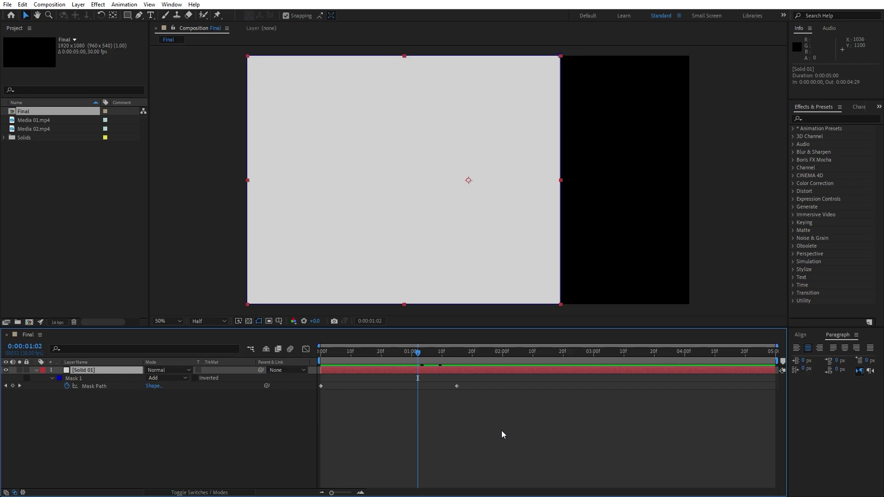
pyautogui.moveTo(530, 415); pyautogui.dragTo(263, 366)
pyautogui.press('F9')
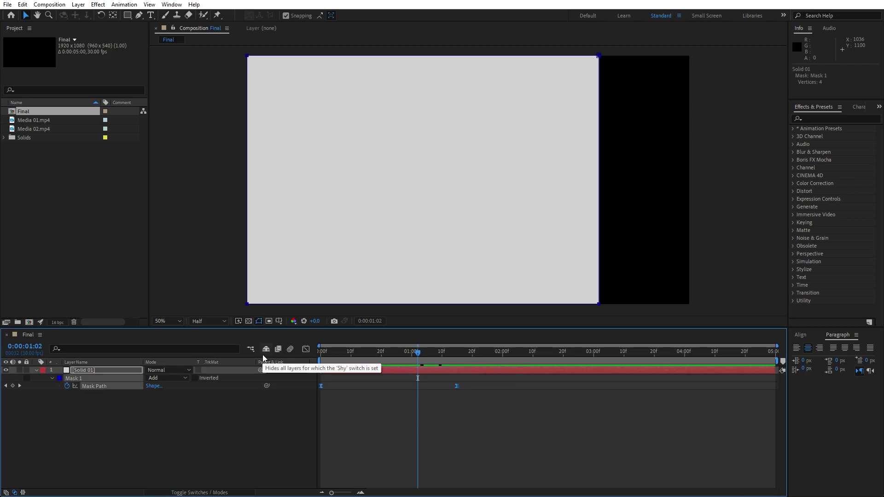
pyautogui.click(306, 349)
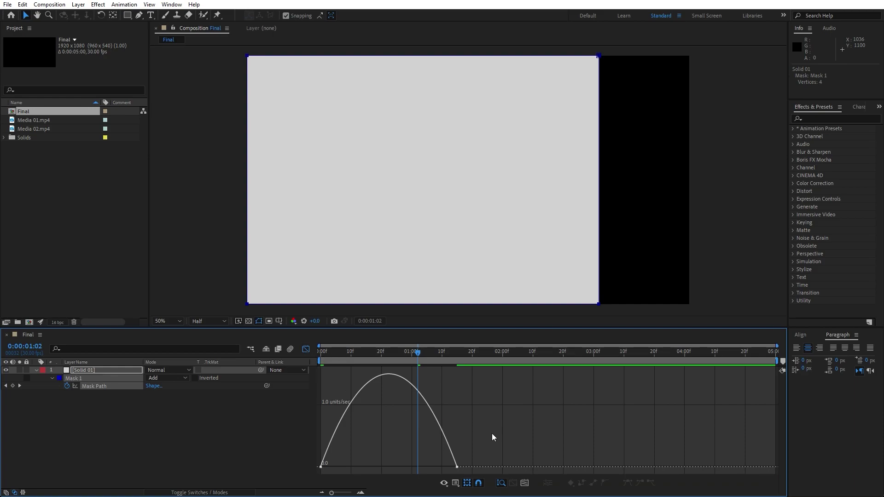
pyautogui.moveTo(492, 433); pyautogui.dragTo(369, 467)
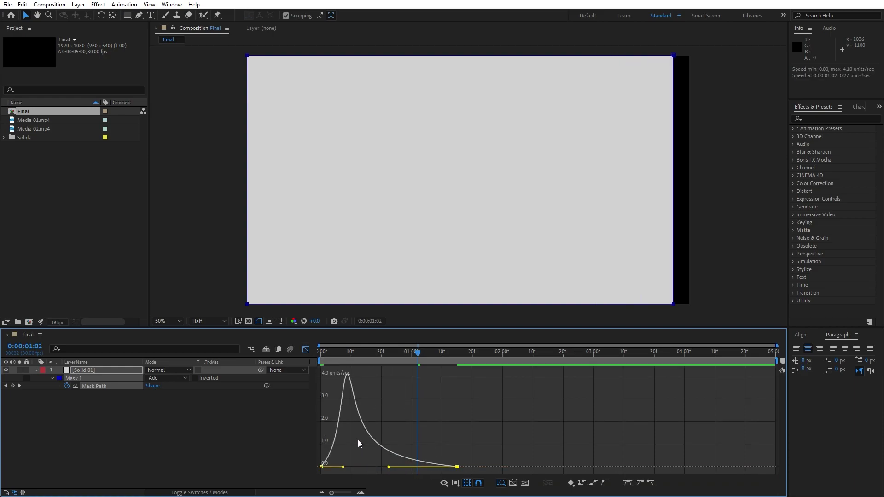
# Return to the layer bars and preview the eased wipe, stopping at 24 frames.
pyautogui.rightClick(437, 412)
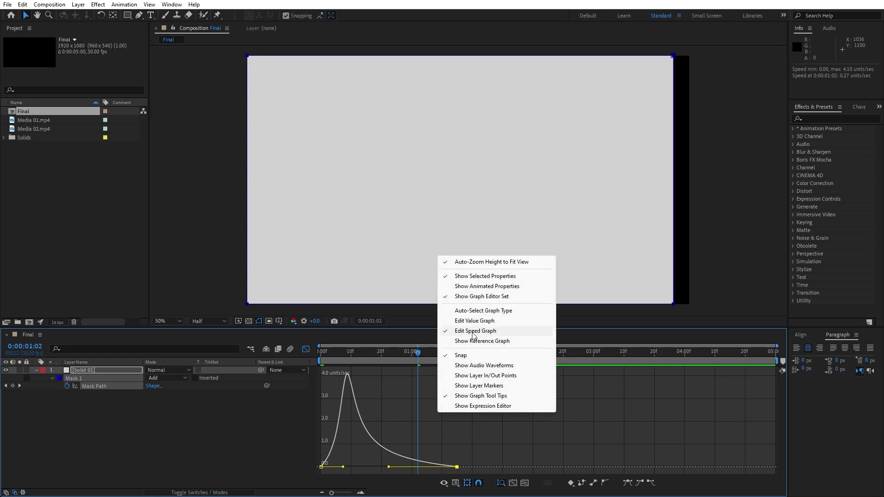
pyautogui.press('Escape')
pyautogui.press('u')
pyautogui.hotkey('shift', 'F3')
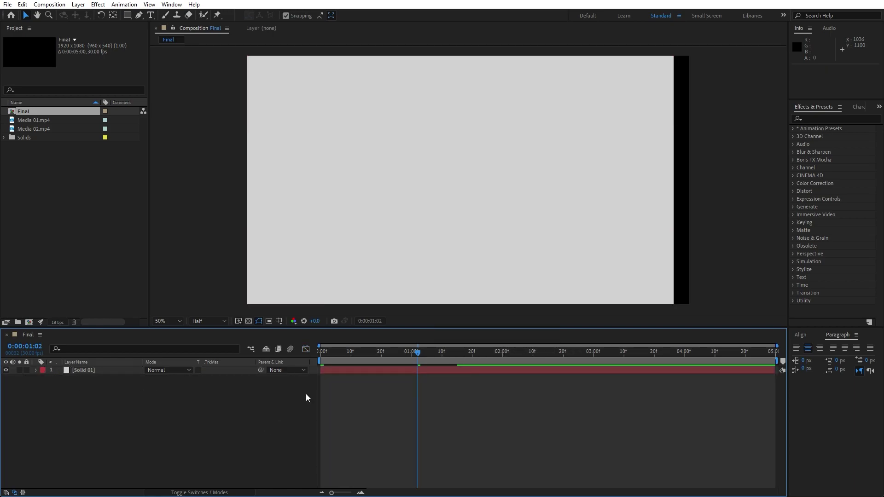
pyautogui.press('space')
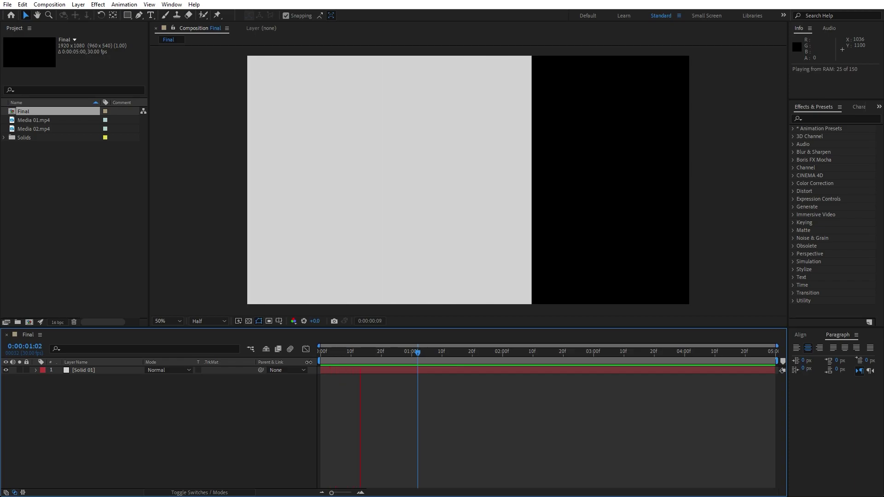
pyautogui.click(317, 356)
pyautogui.moveTo(375, 358); pyautogui.dragTo(394, 357)
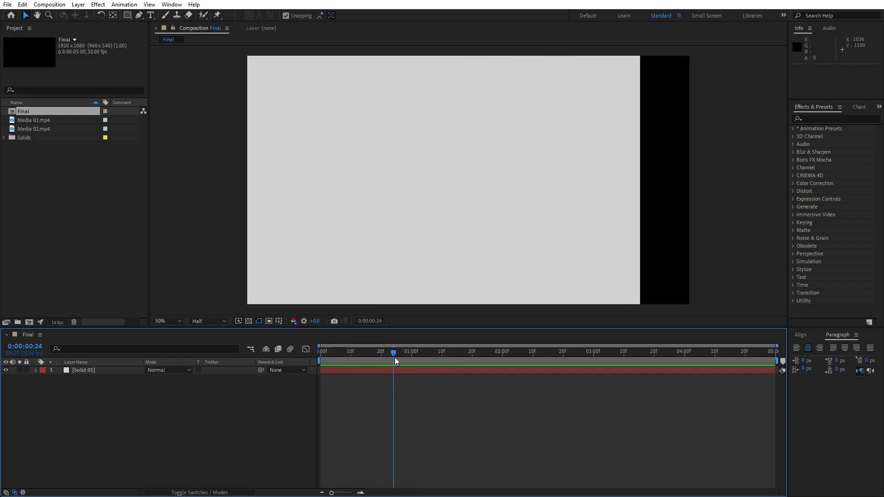
# Apply a Fill effect to Solid 01 and set its colour to blue 0042FF.
pyautogui.click(91, 372)
pyautogui.click(86, 371)
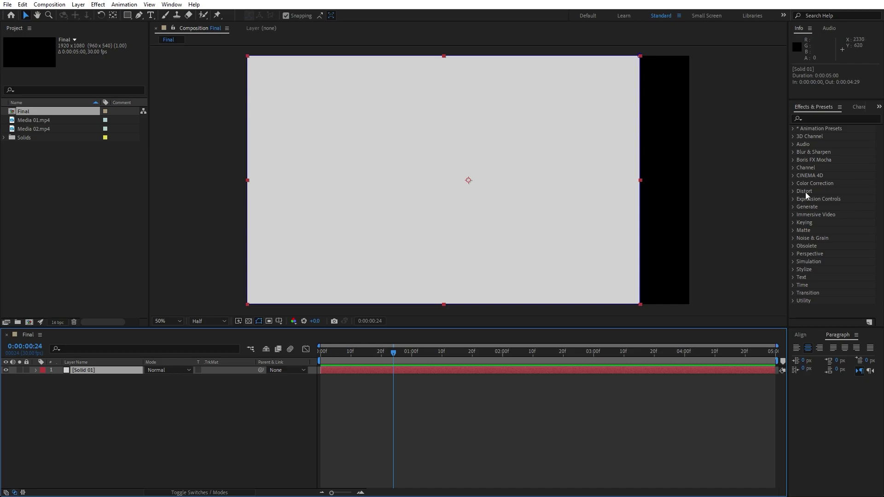
pyautogui.click(172, 4)
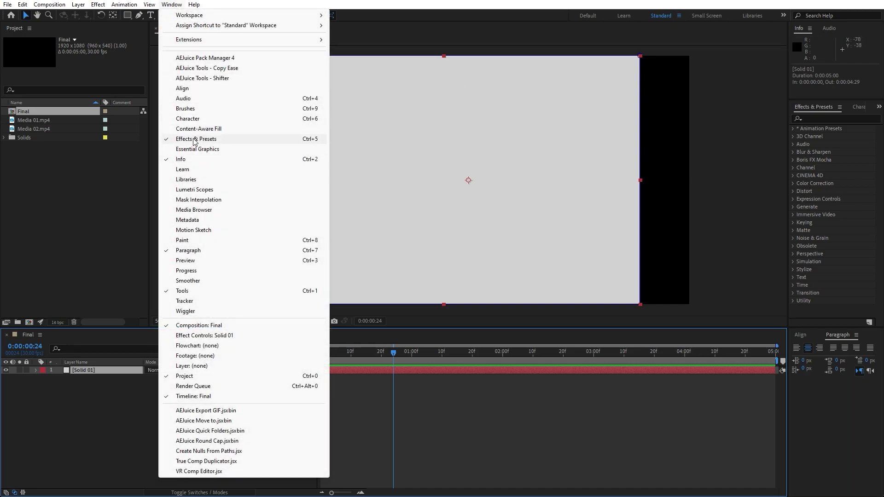
pyautogui.click(826, 117)
pyautogui.write('fill')
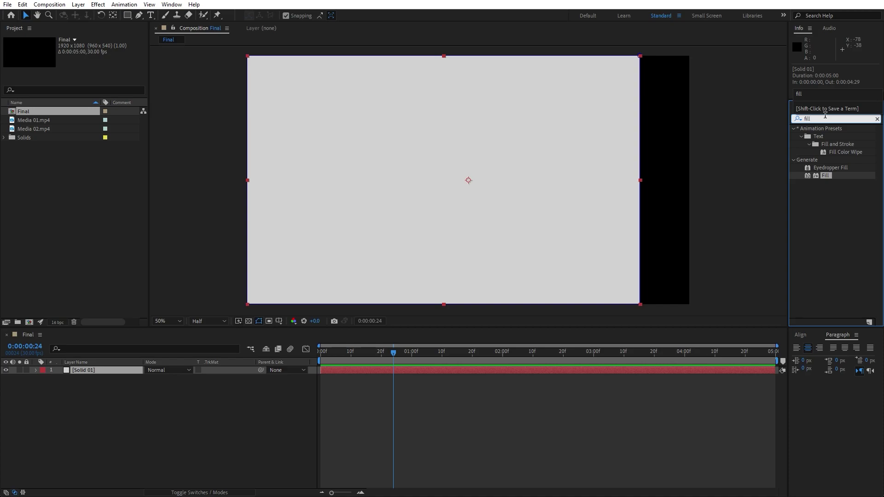
pyautogui.moveTo(825, 176); pyautogui.dragTo(90, 371)
pyautogui.click(86, 71)
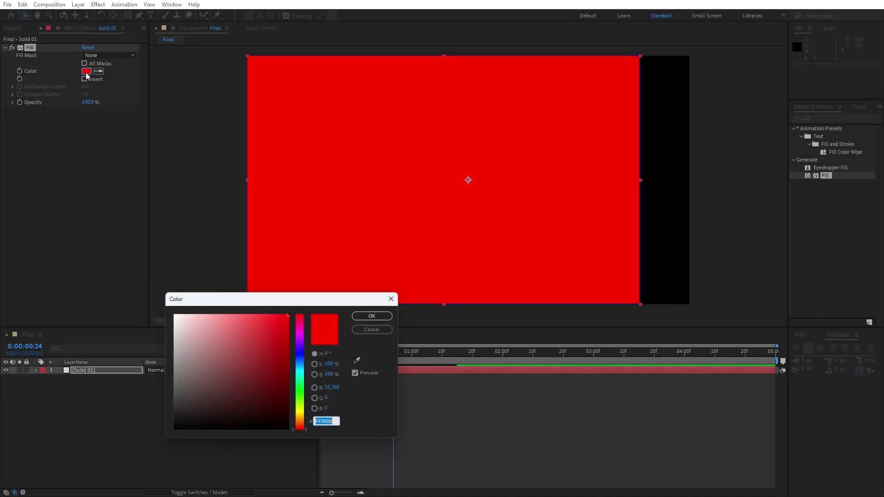
pyautogui.click(301, 358)
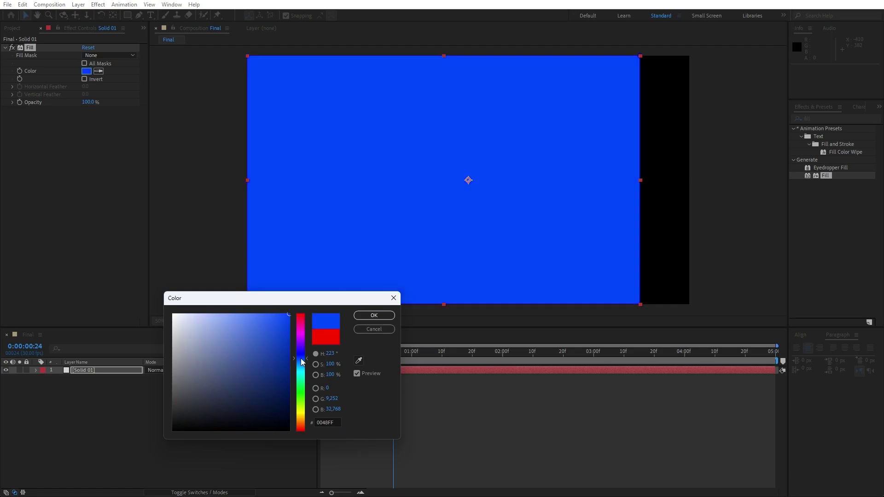
pyautogui.click(374, 316)
# Duplicate Solid 01 and name the copy Solid 02.
pyautogui.click(41, 28)
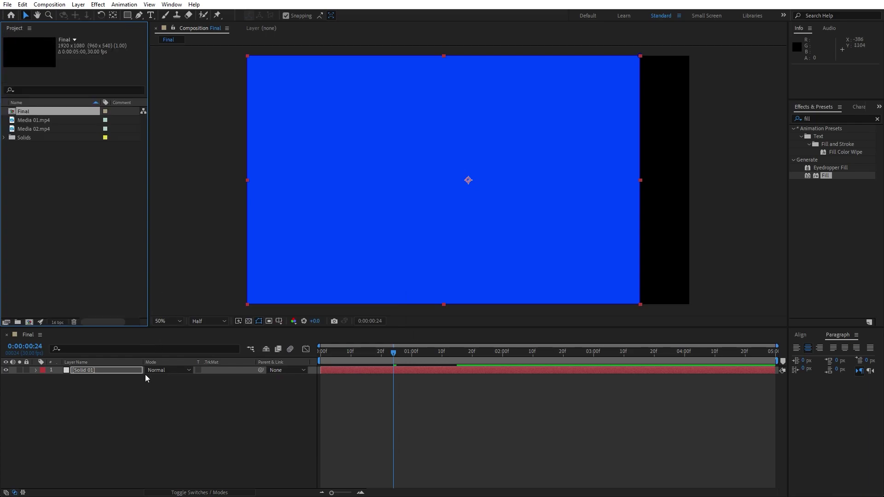
pyautogui.click(218, 423)
pyautogui.click(84, 371)
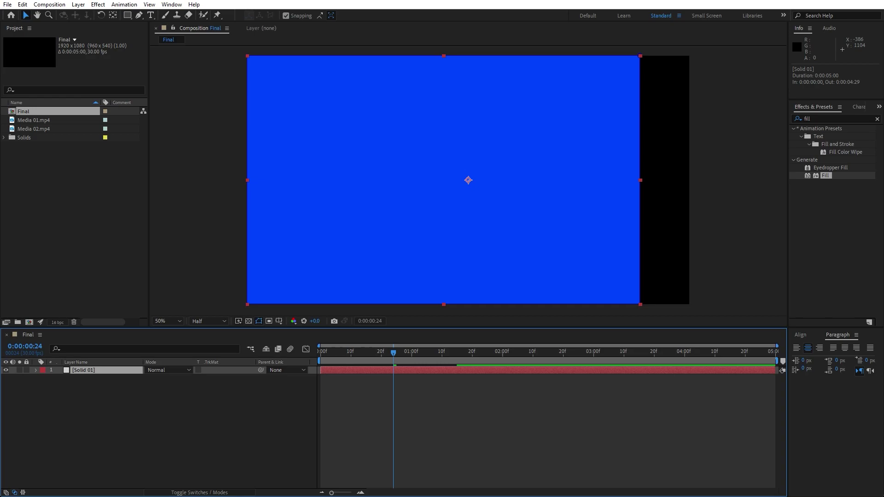
pyautogui.click(22, 5)
pyautogui.click(67, 125)
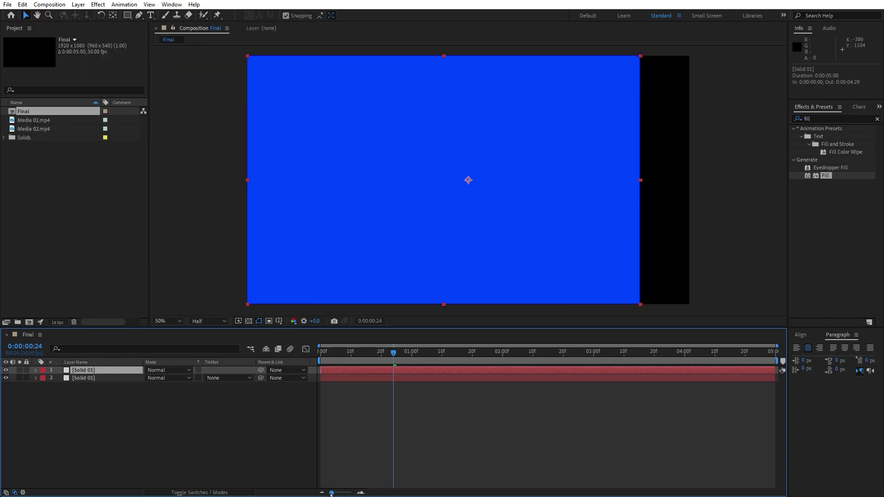
pyautogui.moveTo(332, 494); pyautogui.dragTo(346, 494)
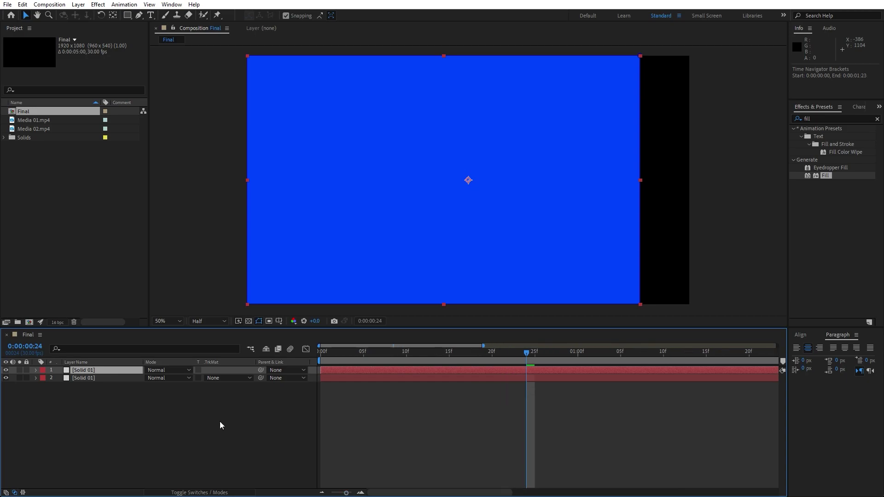
pyautogui.press('Return')
pyautogui.click(112, 368)
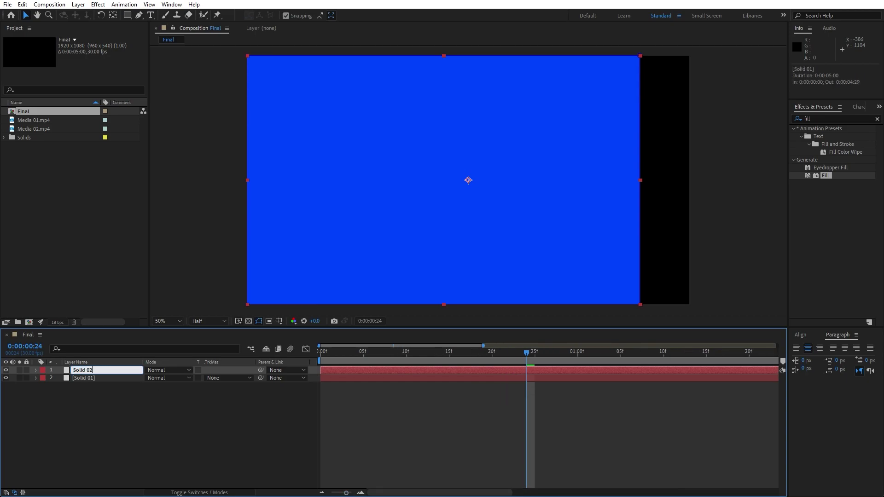
pyautogui.click(182, 443)
# Delay Solid 02 to start at frame 3 and change its fill to cyan.
pyautogui.click(346, 353)
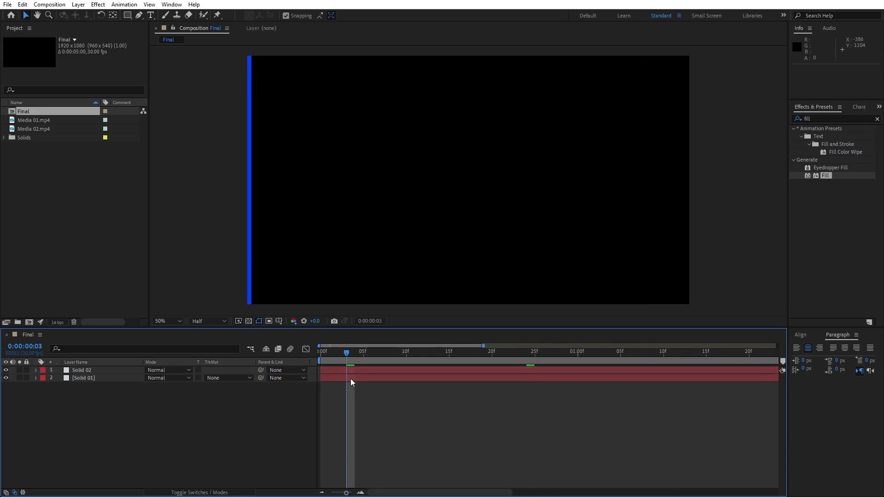
pyautogui.moveTo(346, 493); pyautogui.dragTo(350, 493)
pyautogui.moveTo(336, 371); pyautogui.dragTo(515, 355)
pyautogui.press('F3')
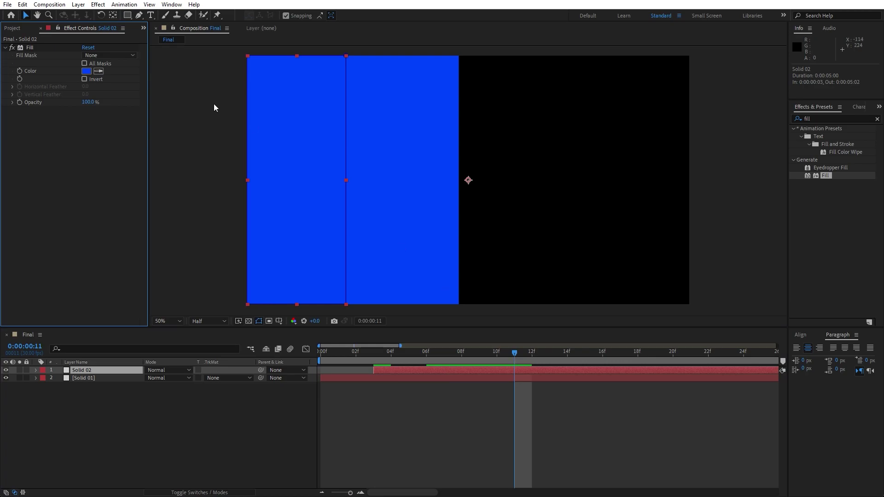
pyautogui.click(85, 73)
pyautogui.click(304, 367)
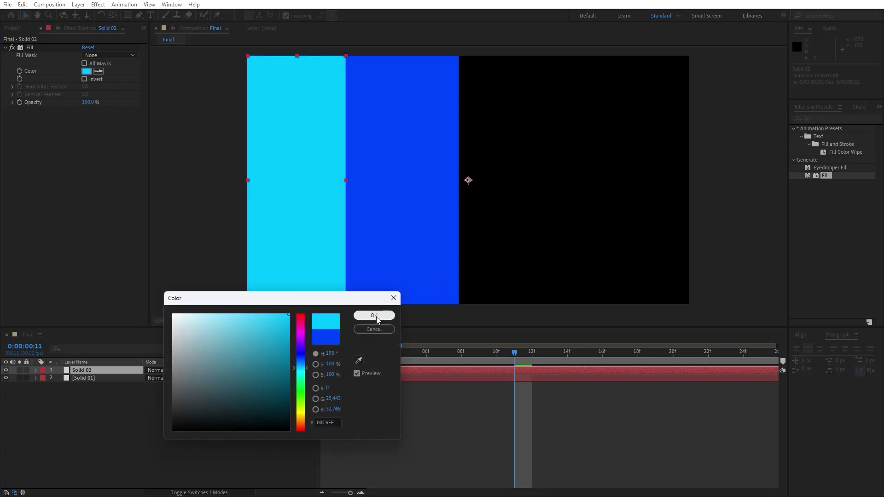
pyautogui.click(374, 316)
# Duplicate Solid 02 as Solid 03, start it at frame 5, and fill it pale cyan.
pyautogui.click(111, 424)
pyautogui.click(88, 371)
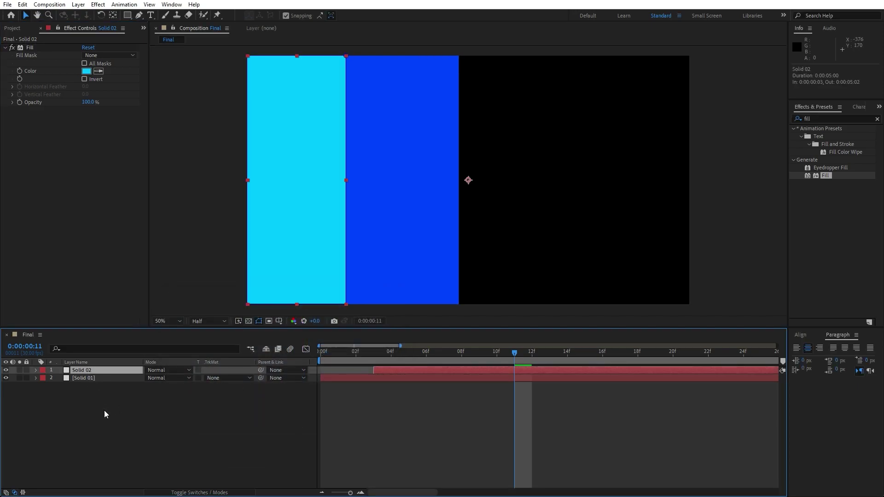
pyautogui.hotkey('ctrl', 'd')
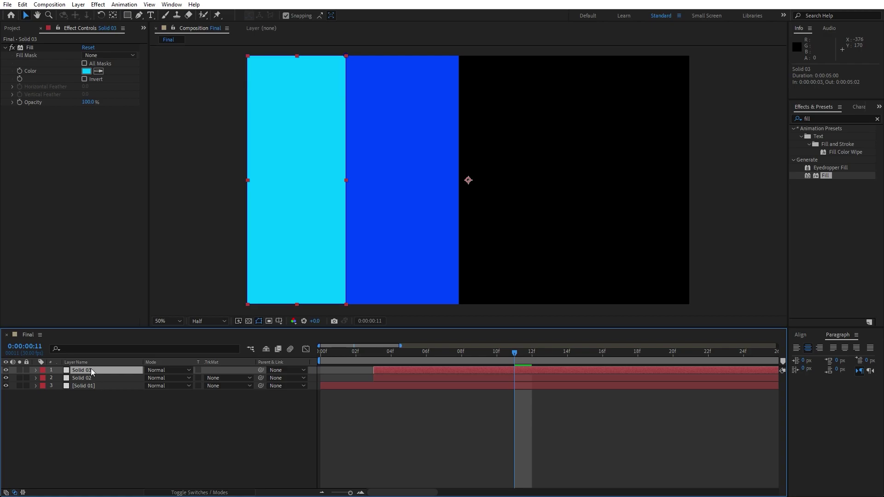
pyautogui.click(116, 441)
pyautogui.click(98, 371)
pyautogui.moveTo(404, 371); pyautogui.dragTo(435, 372)
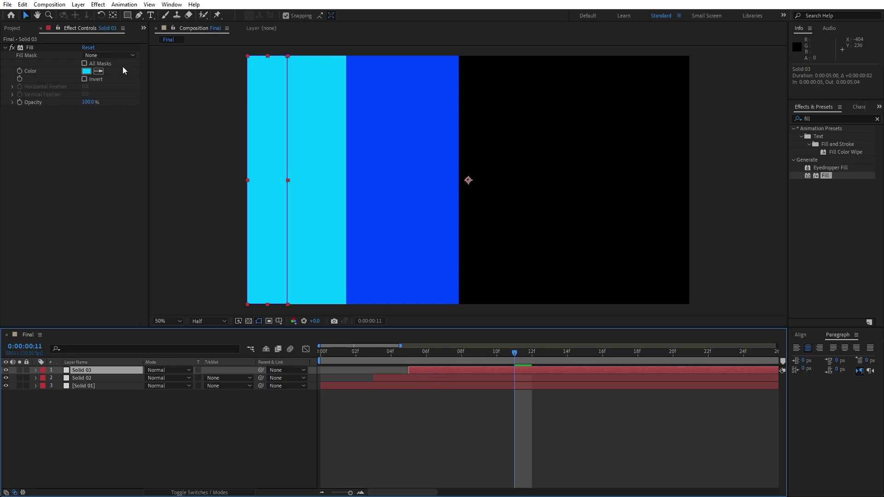
pyautogui.click(86, 71)
pyautogui.moveTo(283, 321); pyautogui.dragTo(220, 305)
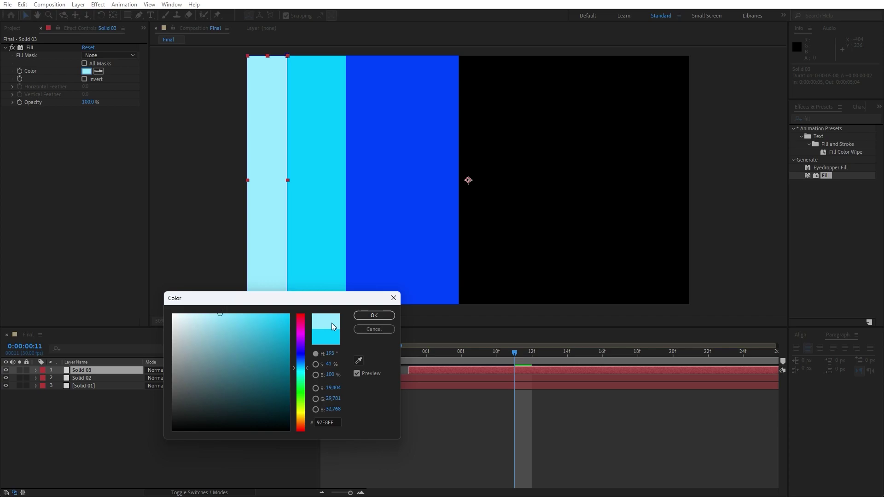
pyautogui.click(374, 316)
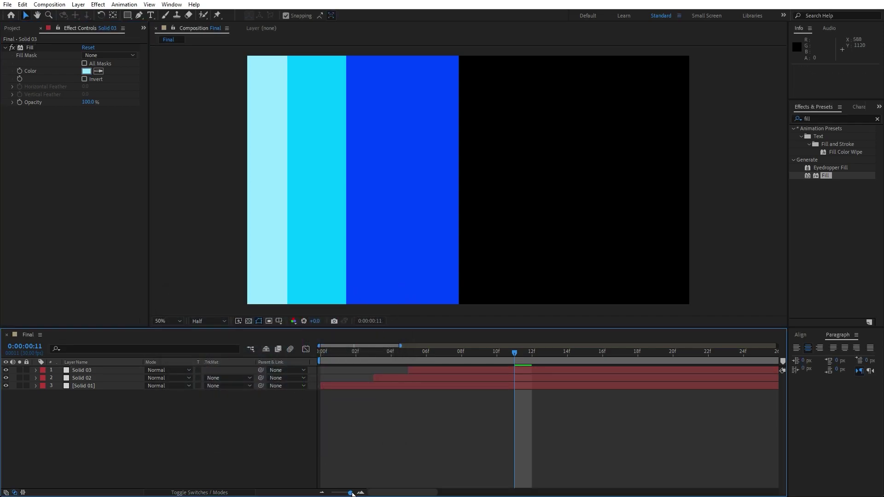
# Preview the staggered wipe and shift Solid 03 to start at frame 6.
pyautogui.moveTo(353, 493)
pyautogui.mouseDown()
pyautogui.moveTo(343, 493)
pyautogui.moveTo(352, 493)
pyautogui.mouseUp()
pyautogui.press('space')
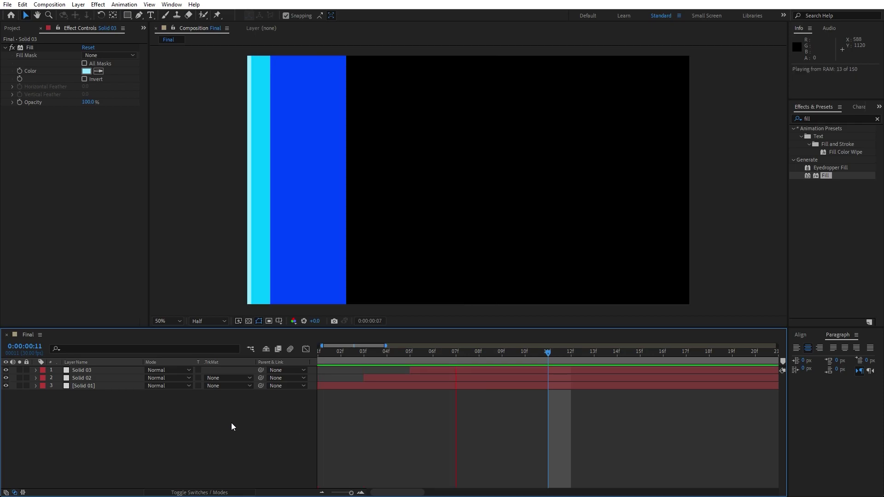
pyautogui.click(391, 352)
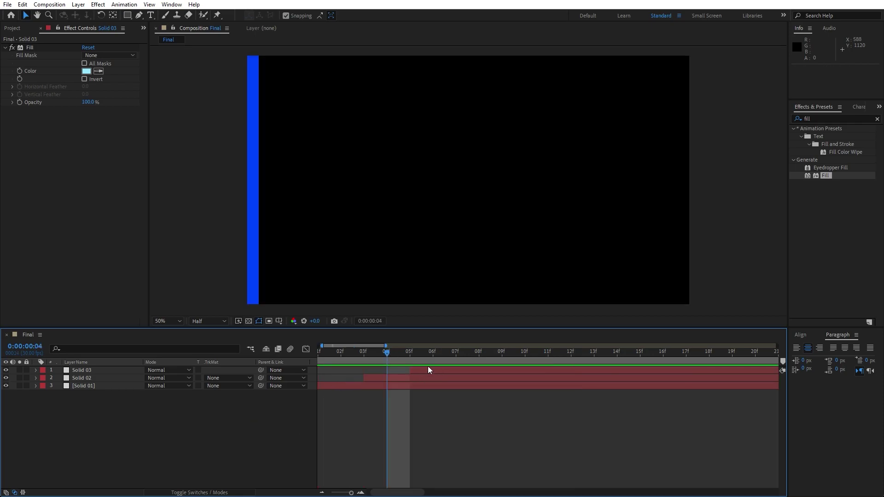
pyautogui.moveTo(410, 371); pyautogui.dragTo(440, 372)
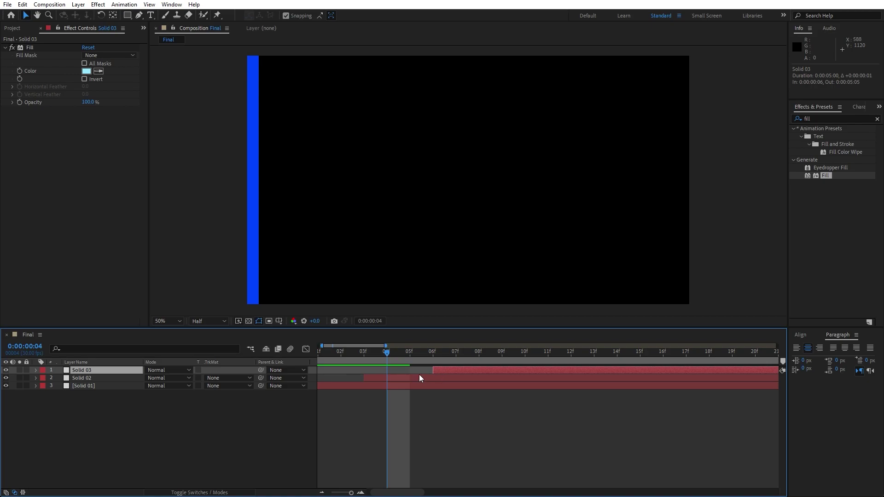
pyautogui.press('space')
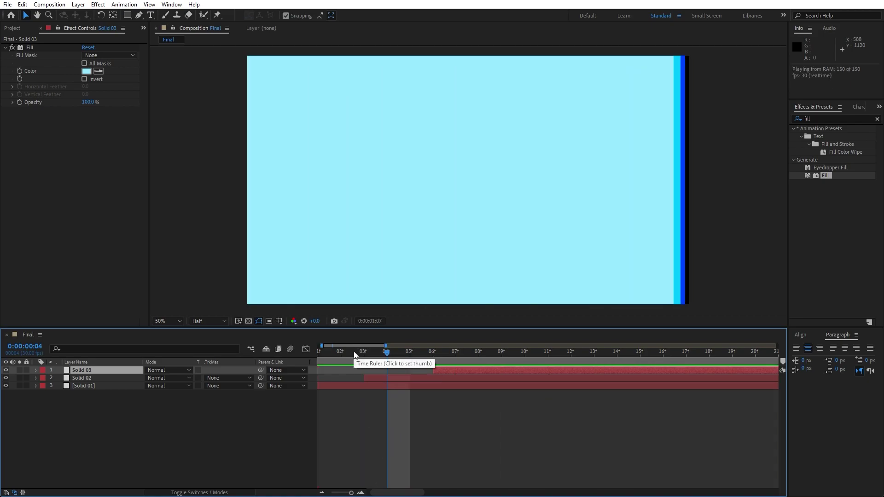
pyautogui.click(354, 354)
# Add Media 01.mp4 to the composition above Solid 03.
pyautogui.click(41, 28)
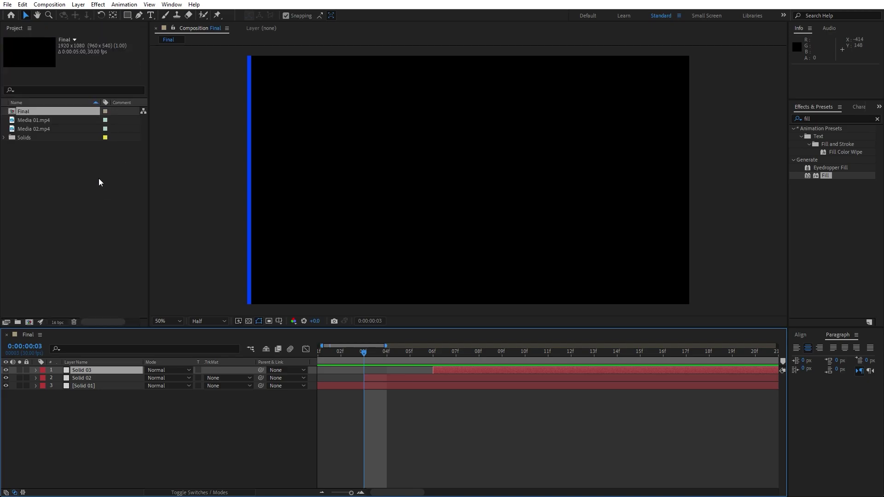
pyautogui.click(29, 120)
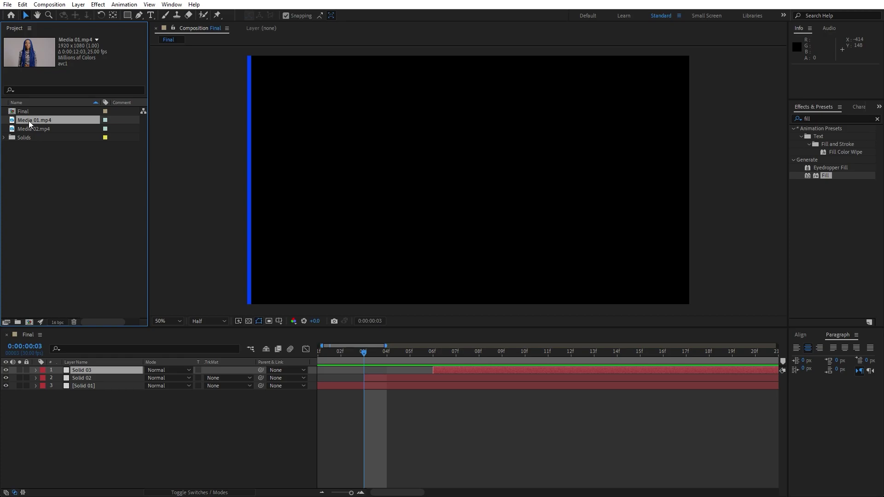
pyautogui.moveTo(28, 121); pyautogui.dragTo(102, 371)
# Duplicate Solid 03 above the clip and rename the copy 'Matte'.
pyautogui.click(87, 378)
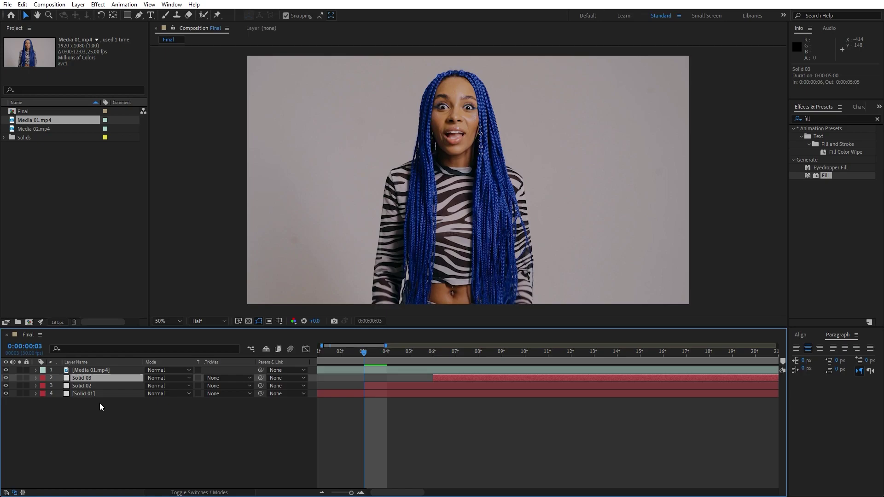
pyautogui.hotkey('ctrl', 'd')
pyautogui.moveTo(88, 379); pyautogui.dragTo(92, 368)
pyautogui.press('Return')
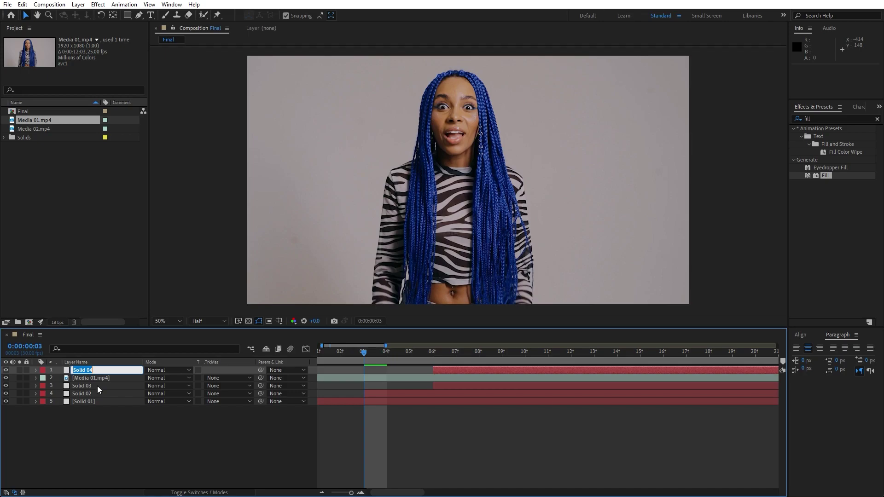
pyautogui.write('Matte')
pyautogui.click(128, 436)
# Set Media 01.mp4's Track Matte to Alpha Matte 'Matte'.
pyautogui.click(95, 377)
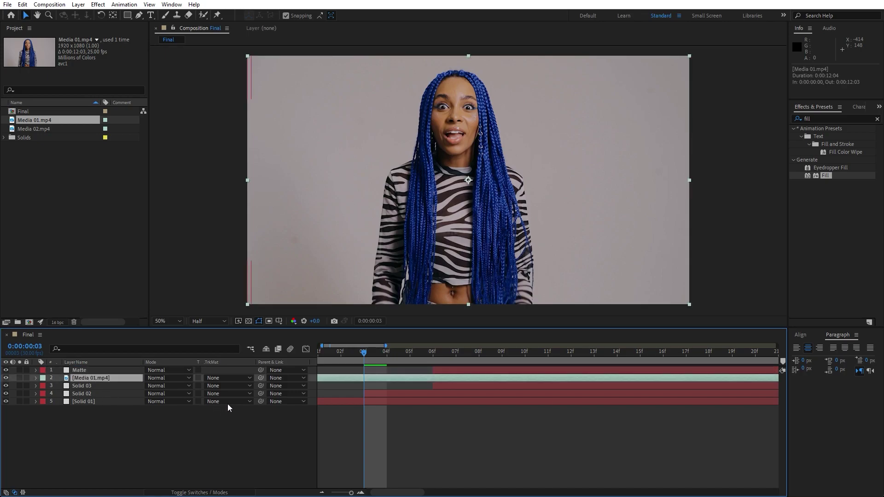
pyautogui.click(218, 378)
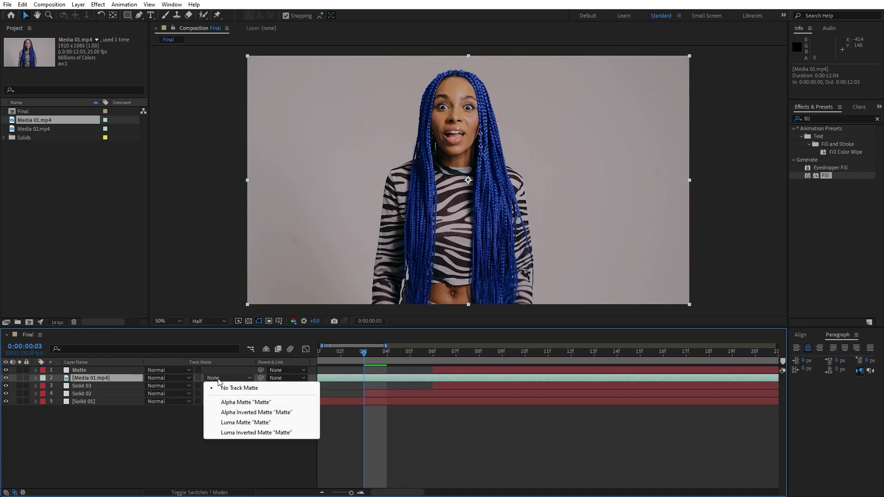
pyautogui.click(252, 402)
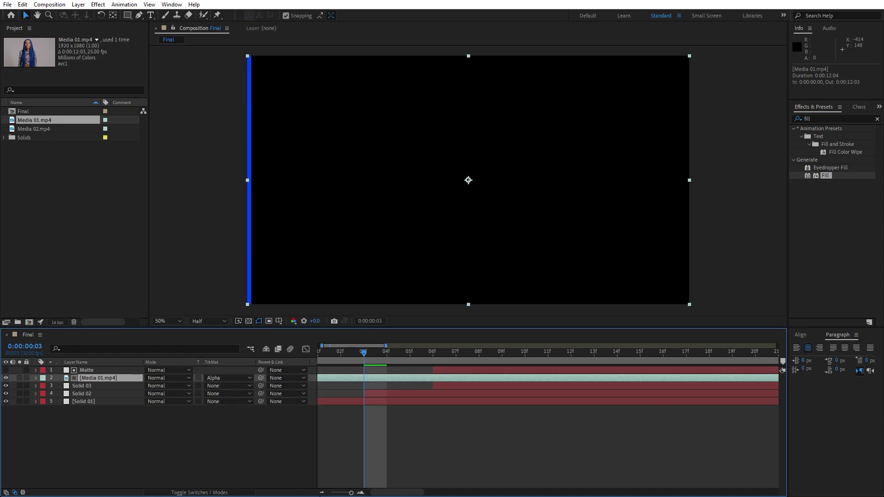
# Preview the matted clip and review the wipe frames around the first second.
pyautogui.moveTo(351, 492); pyautogui.dragTo(337, 493)
pyautogui.click(258, 468)
pyautogui.press('space')
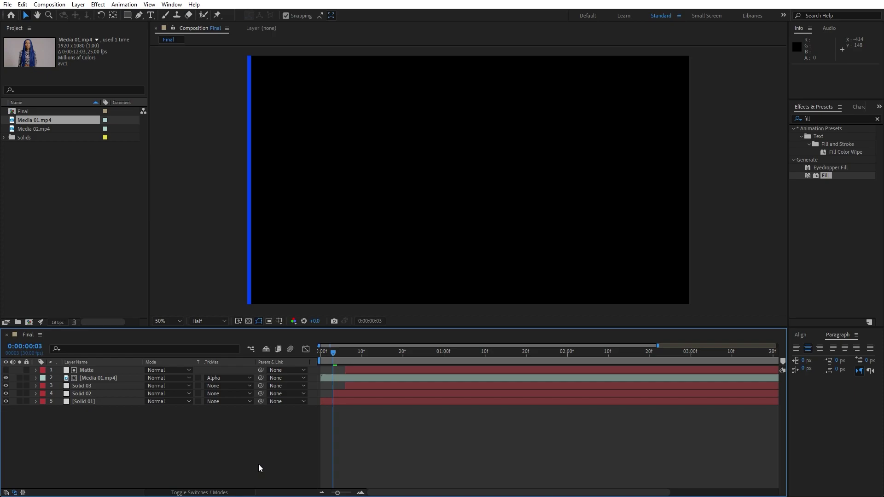
pyautogui.click(363, 355)
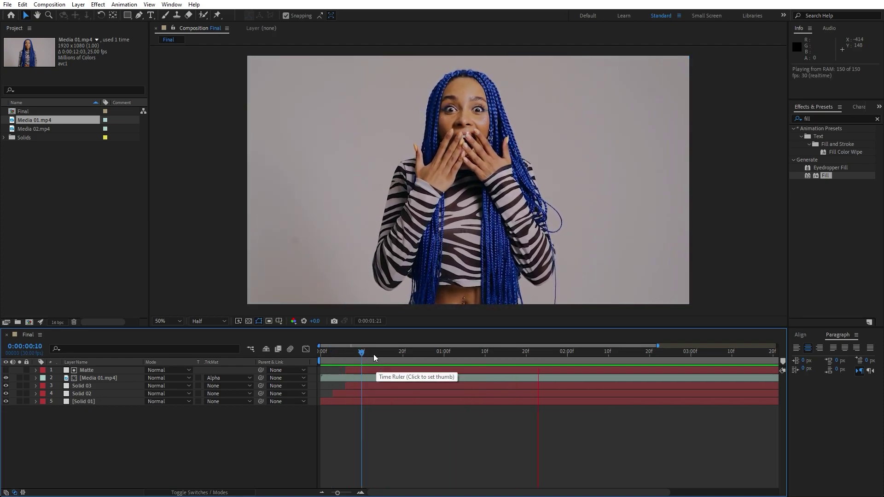
pyautogui.moveTo(374, 354); pyautogui.dragTo(424, 355)
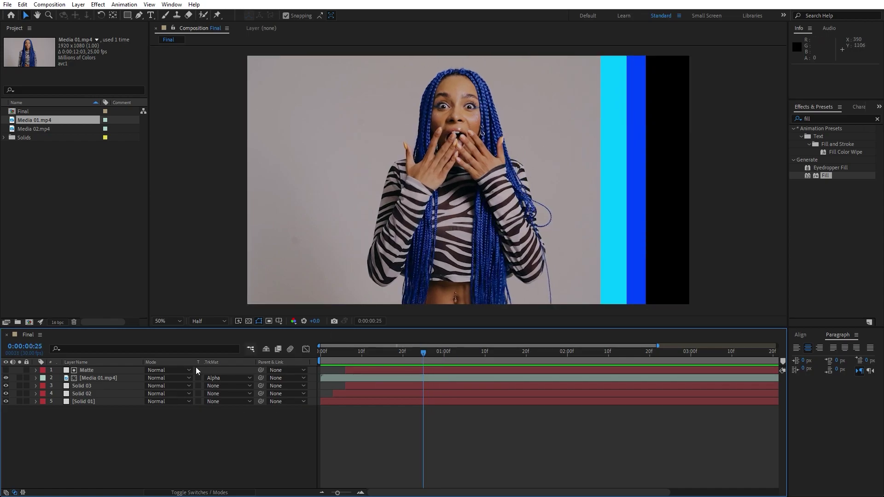
pyautogui.press('Home')
# At 0:00, set Media 01.mp4 Scale to 115% and add a Scale keyframe.
pyautogui.click(106, 378)
pyautogui.press('s')
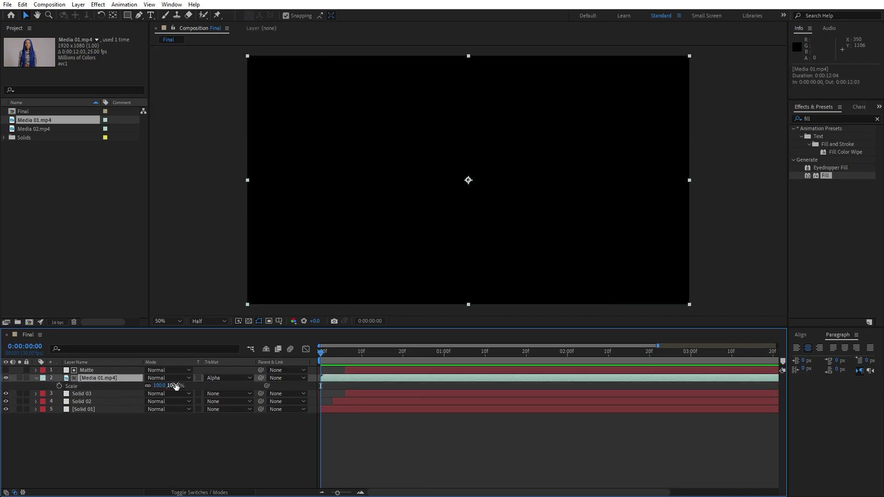
pyautogui.click(160, 386)
pyautogui.write('115')
pyautogui.click(146, 438)
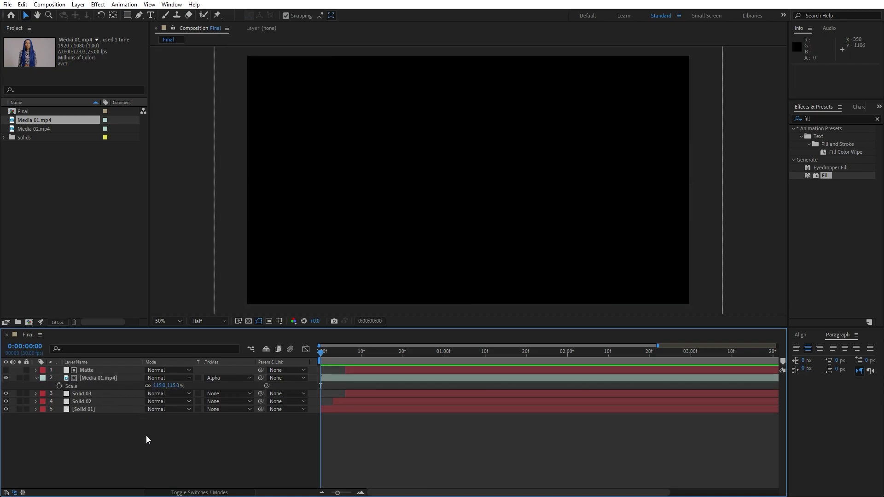
pyautogui.click(59, 386)
# At the end of five seconds, set Scale to 100%, then play back the zoom.
pyautogui.click(555, 362)
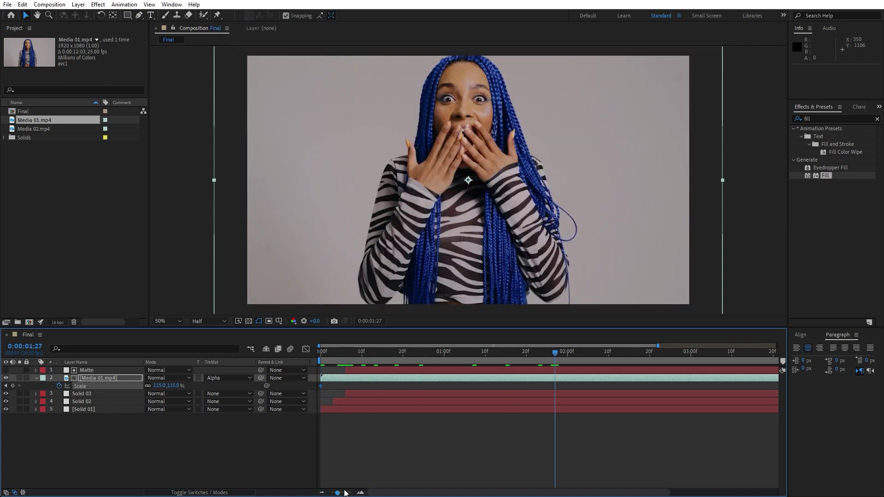
pyautogui.click(322, 492)
pyautogui.press('space')
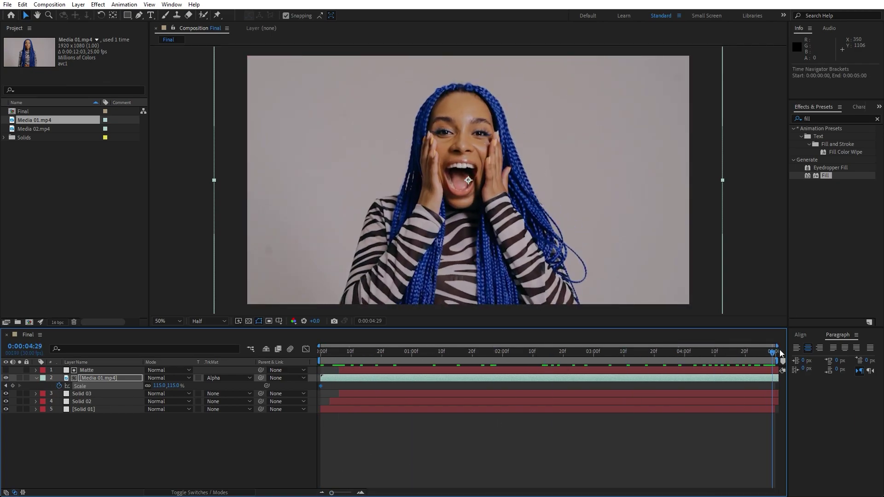
pyautogui.click(159, 386)
pyautogui.write('100')
pyautogui.click(162, 449)
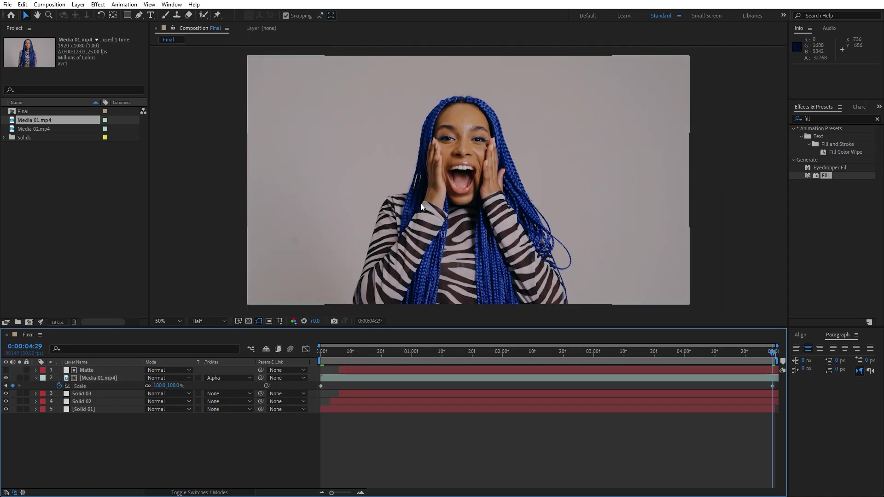
pyautogui.click(321, 357)
pyautogui.press('space')
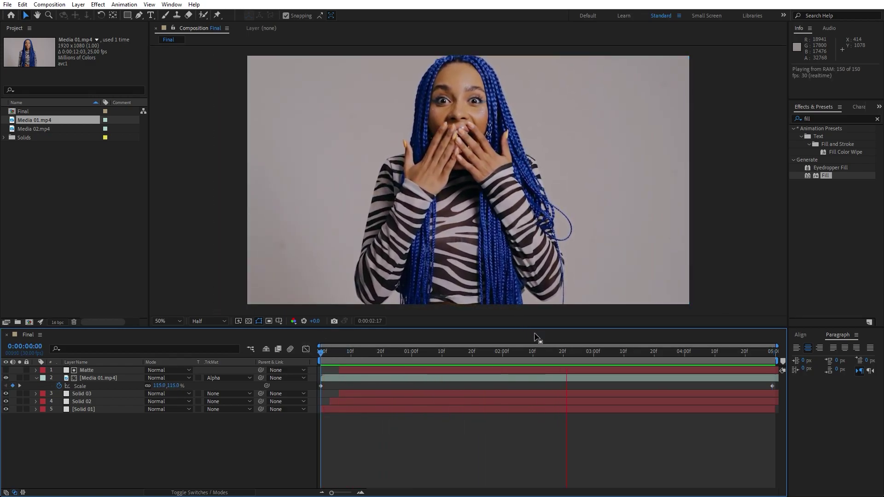
# Pre-compose all five layers of Final into a composition named 'Slide 01'.
pyautogui.click(661, 355)
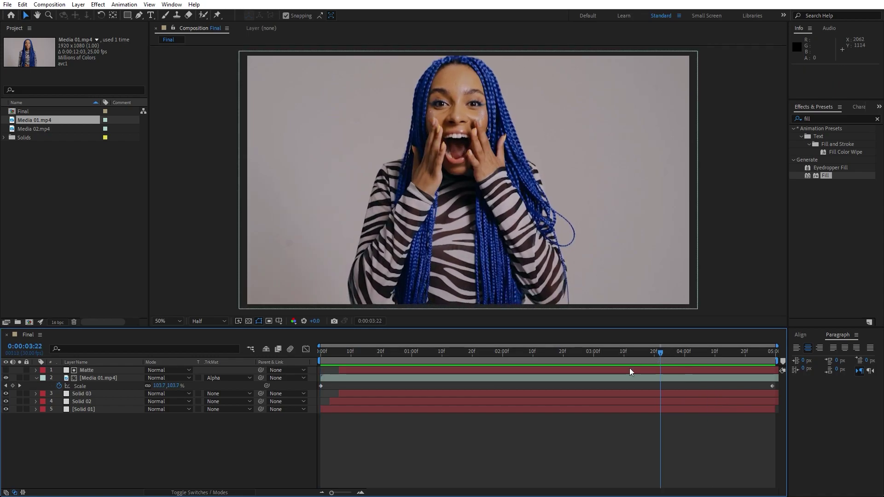
pyautogui.moveTo(171, 459); pyautogui.dragTo(52, 338)
pyautogui.rightClick(88, 407)
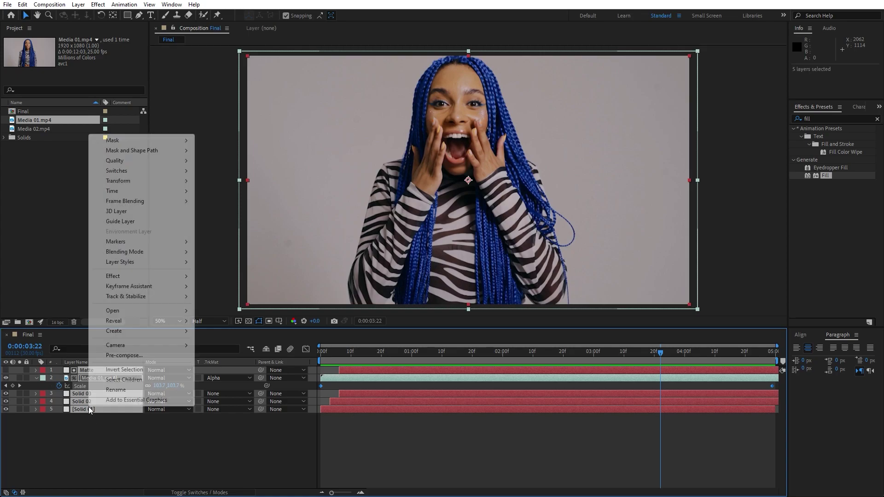
pyautogui.click(151, 357)
pyautogui.write('Slide 01')
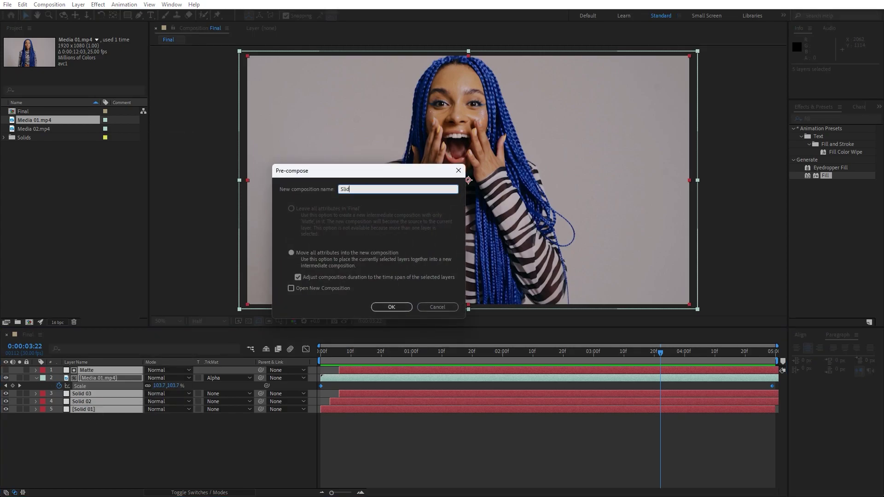
pyautogui.click(380, 309)
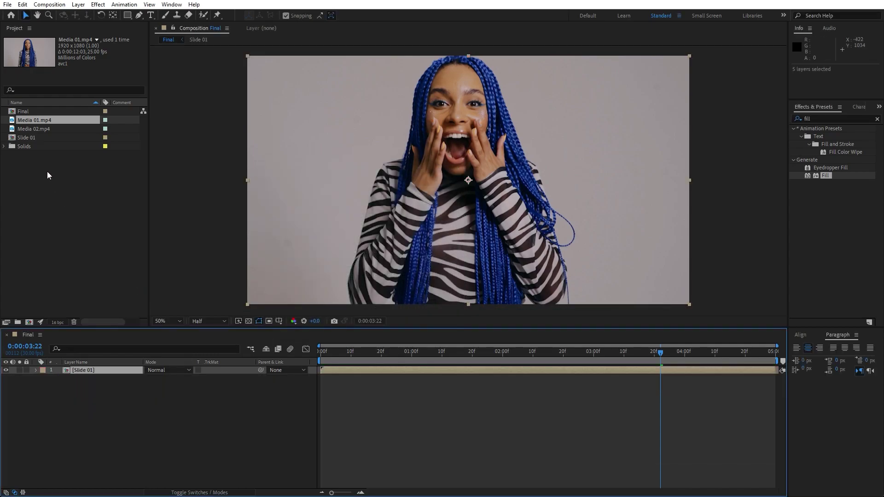
# Duplicate Slide 01 as Slide 02 and place it above Slide 01 in Final.
pyautogui.click(32, 138)
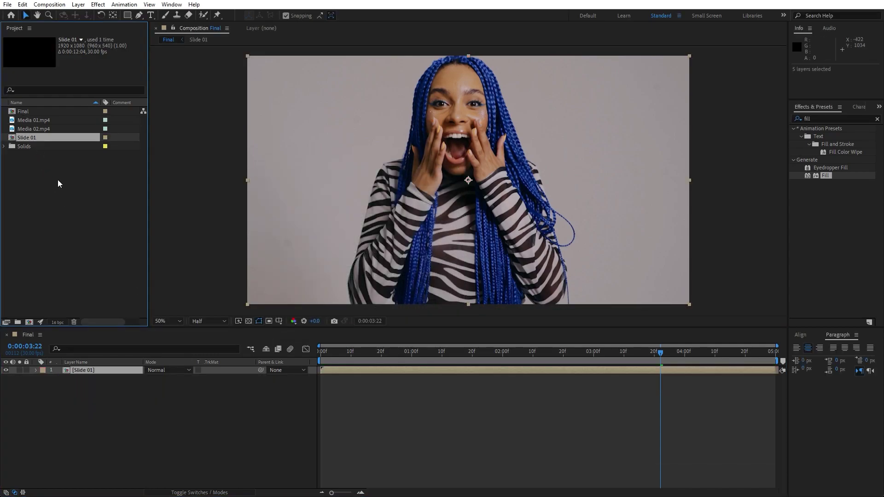
pyautogui.click(23, 4)
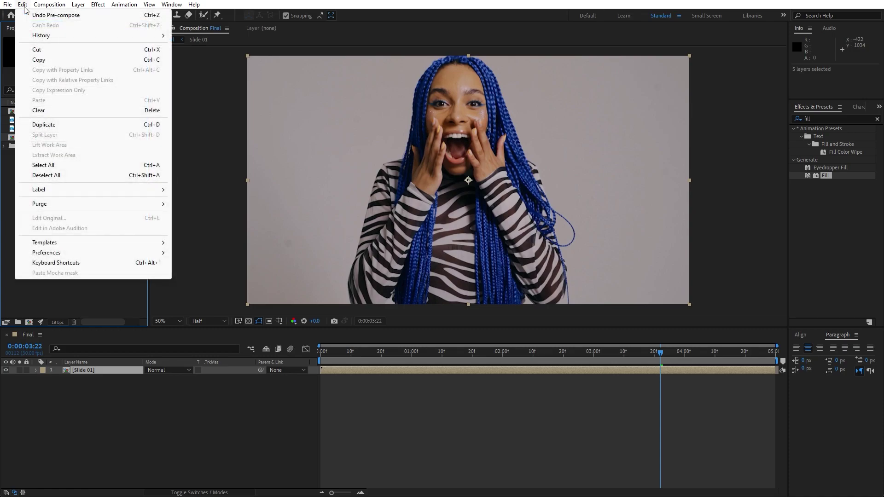
pyautogui.click(60, 126)
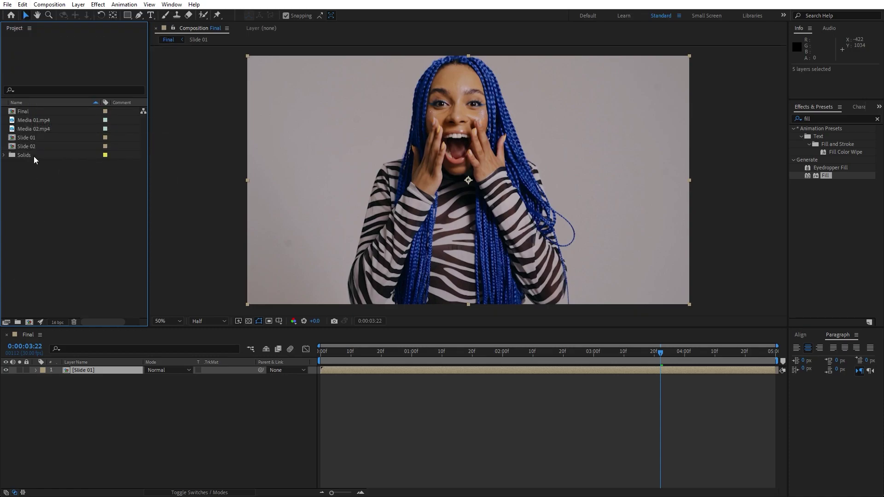
pyautogui.moveTo(26, 148); pyautogui.dragTo(110, 370)
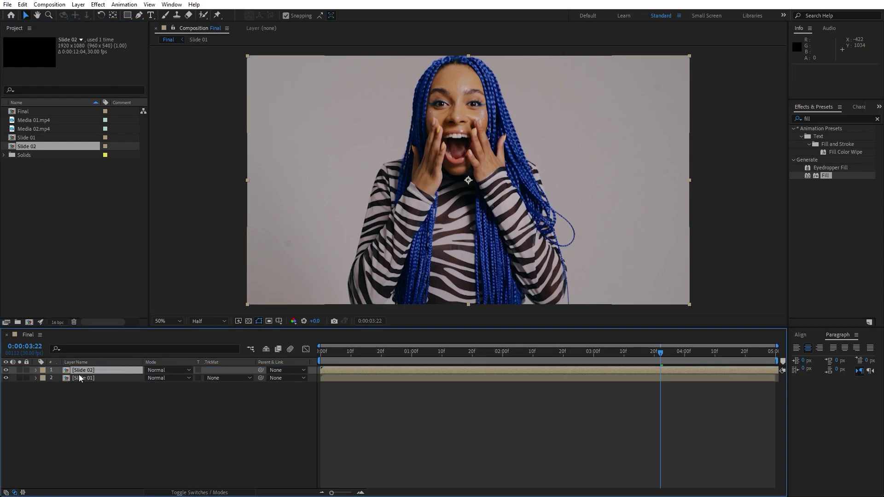
# Start Slide 02 at 2:00 and give it a cyan label.
pyautogui.moveTo(345, 370); pyautogui.dragTo(525, 373)
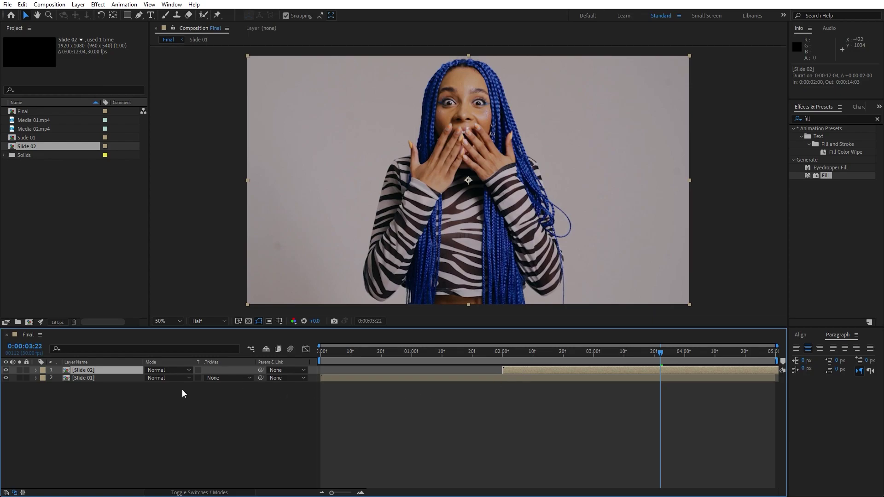
pyautogui.click(43, 372)
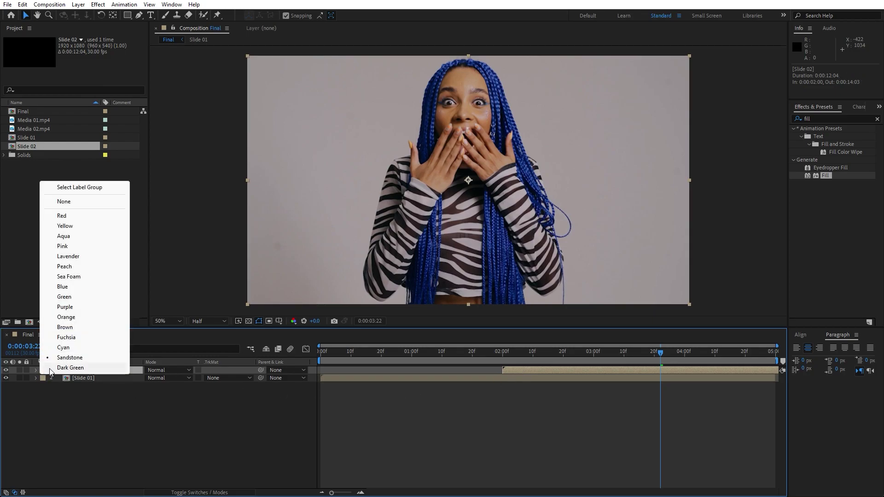
pyautogui.click(67, 346)
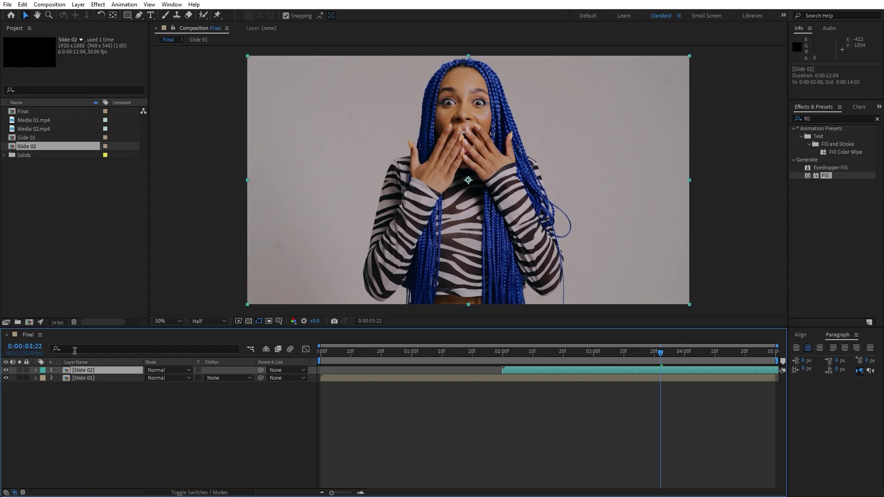
# Inside Slide 02, swap the Media 01.mp4 layer's source footage for Media 02.mp4.
pyautogui.doubleClick(91, 372)
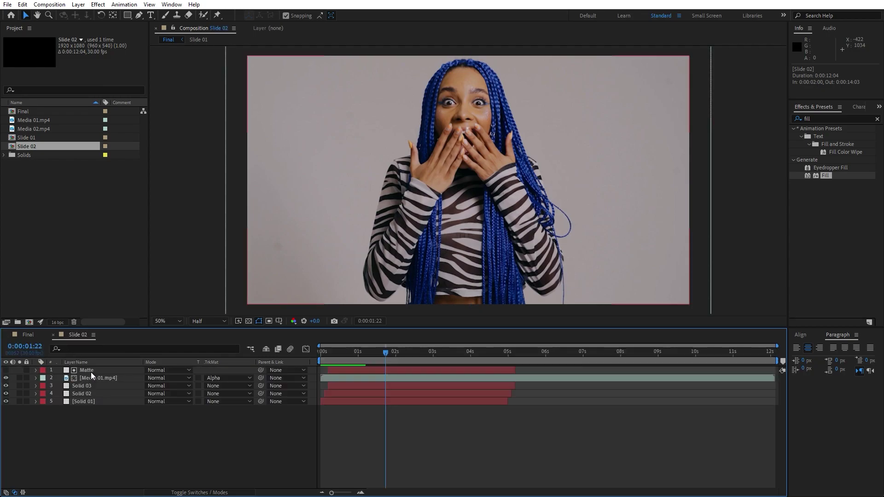
pyautogui.click(95, 378)
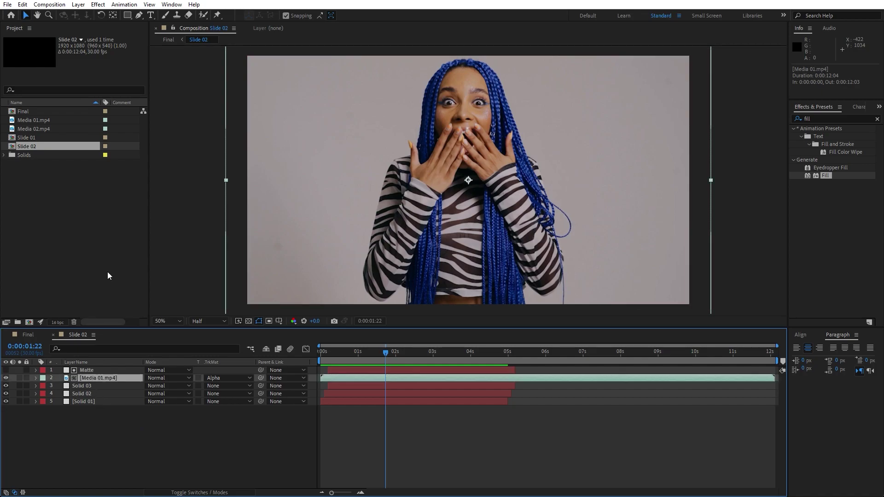
pyautogui.click(37, 128)
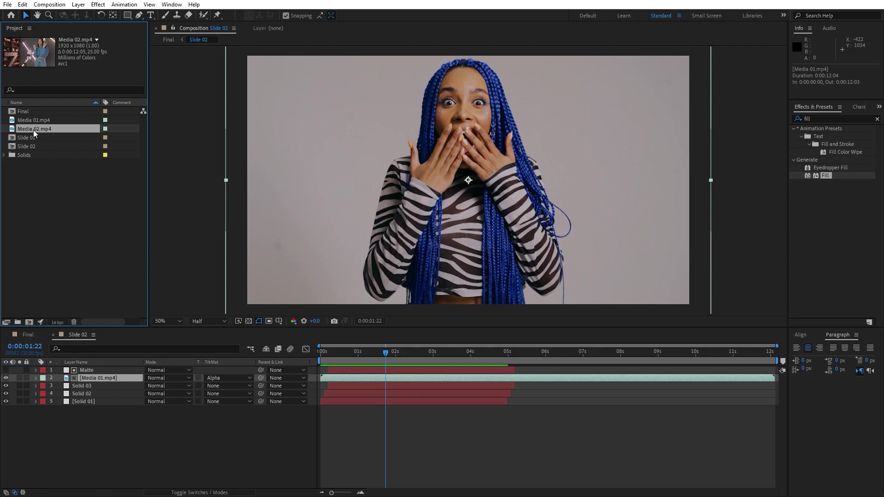
pyautogui.moveTo(30, 130); pyautogui.dragTo(99, 377)
pyautogui.click(356, 354)
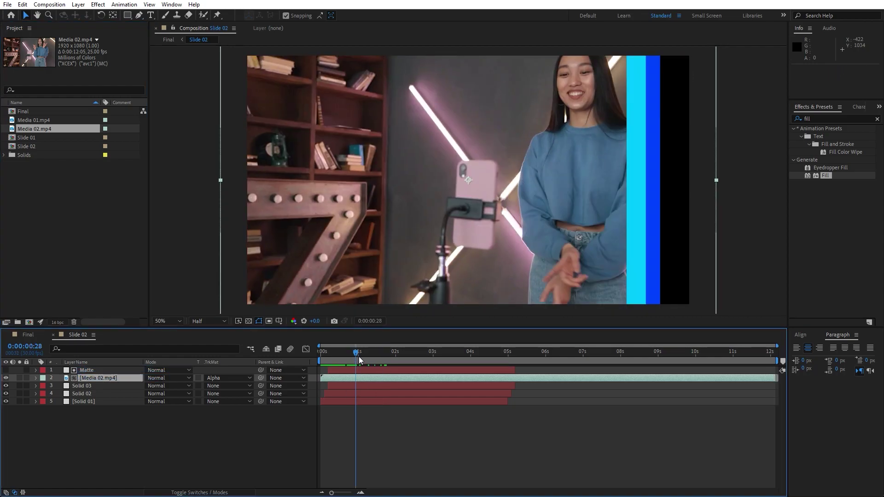
# Return to Final, then play and scrub the line wipe from Slide 01 into Slide 02's footage.
pyautogui.click(53, 335)
pyautogui.press('space')
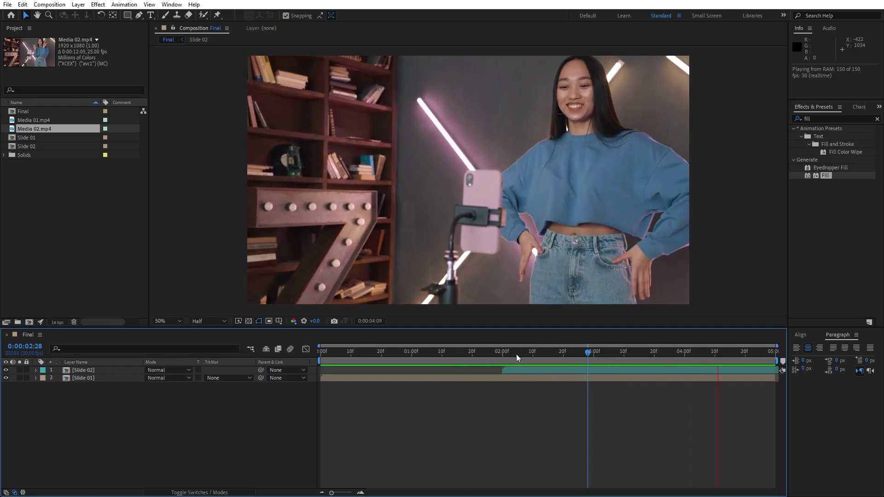
pyautogui.press('space')
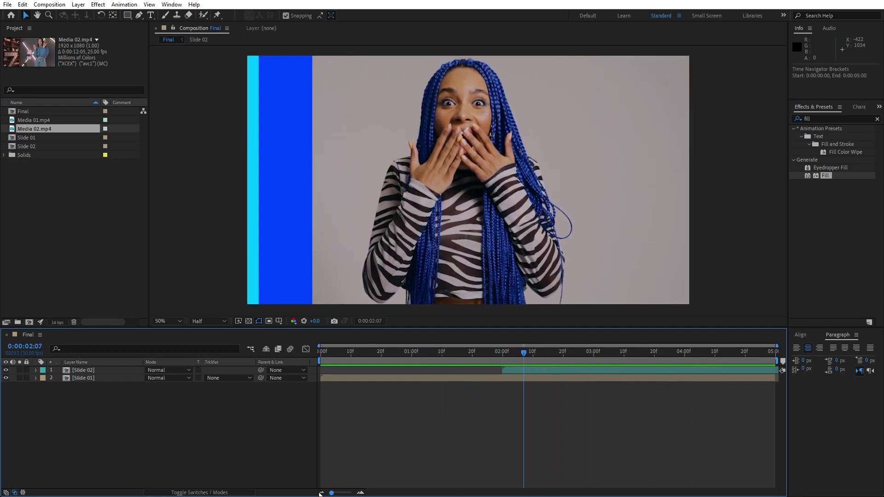
pyautogui.moveTo(518, 358); pyautogui.dragTo(621, 352)
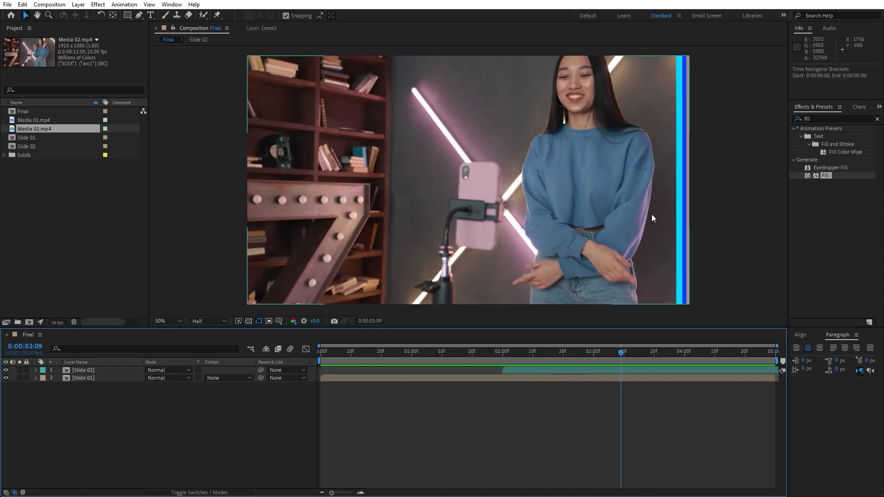